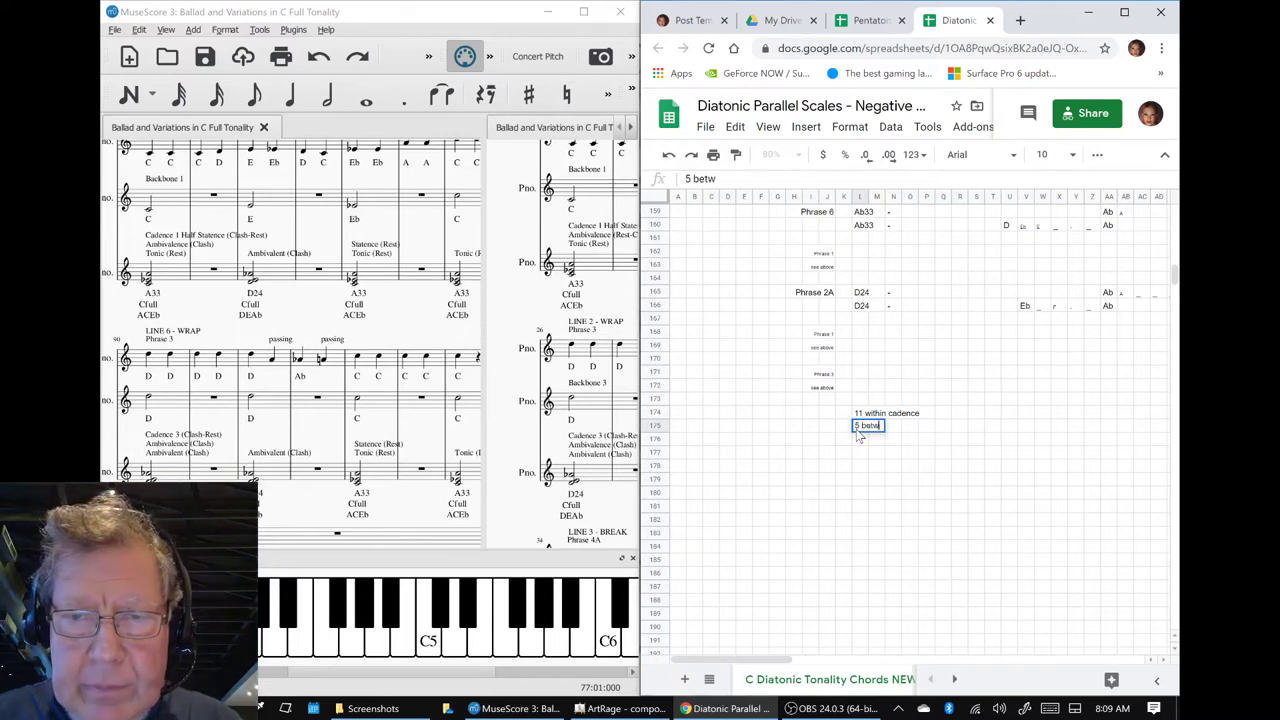
# - Enter '5 between cadence (including candidates)' in row 175, correcting the misspelled 'cadence'
pyautogui.write('een cadnec')
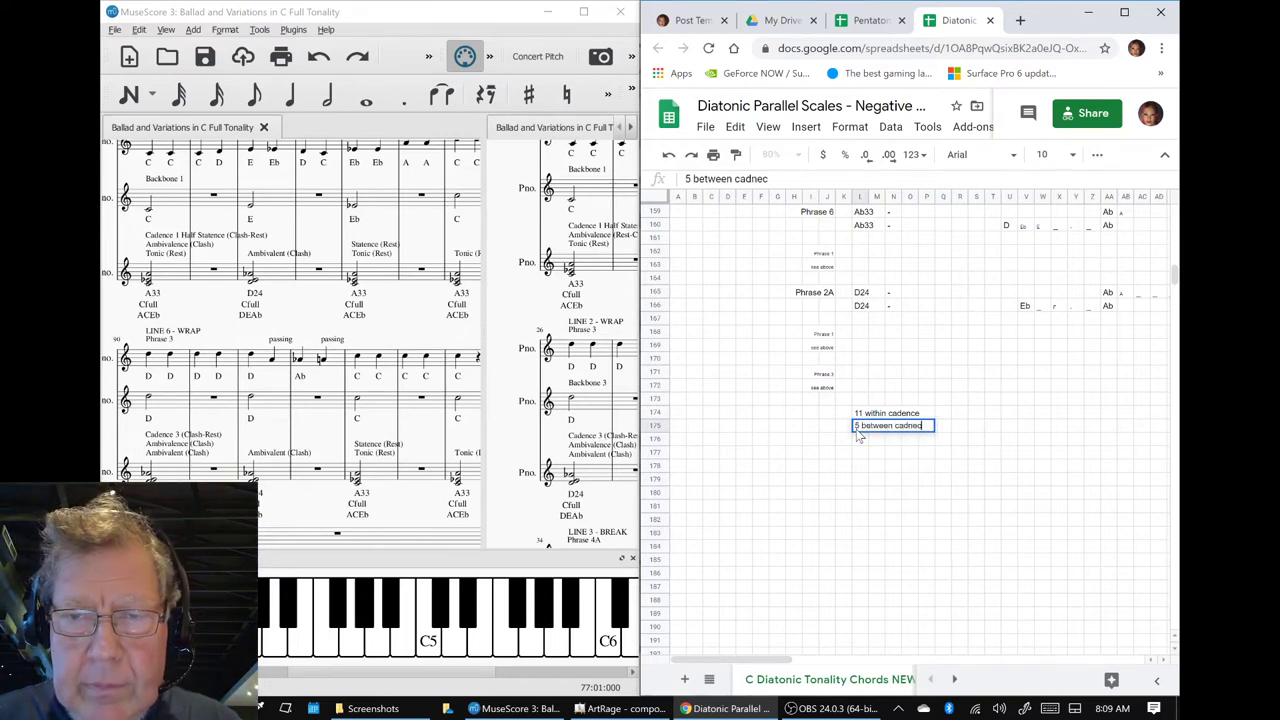
pyautogui.press('BackSpace')
pyautogui.press('BackSpace')
pyautogui.press('BackSpace')
pyautogui.write('ence ')
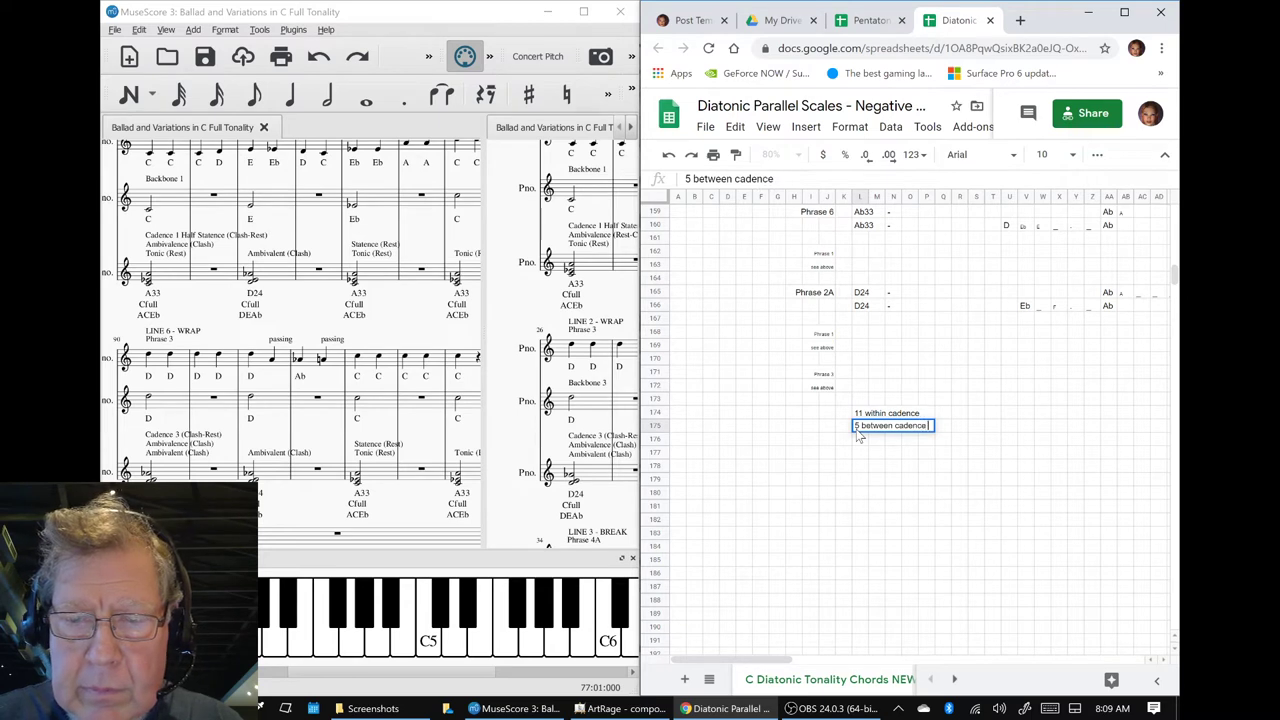
pyautogui.write('(including c')
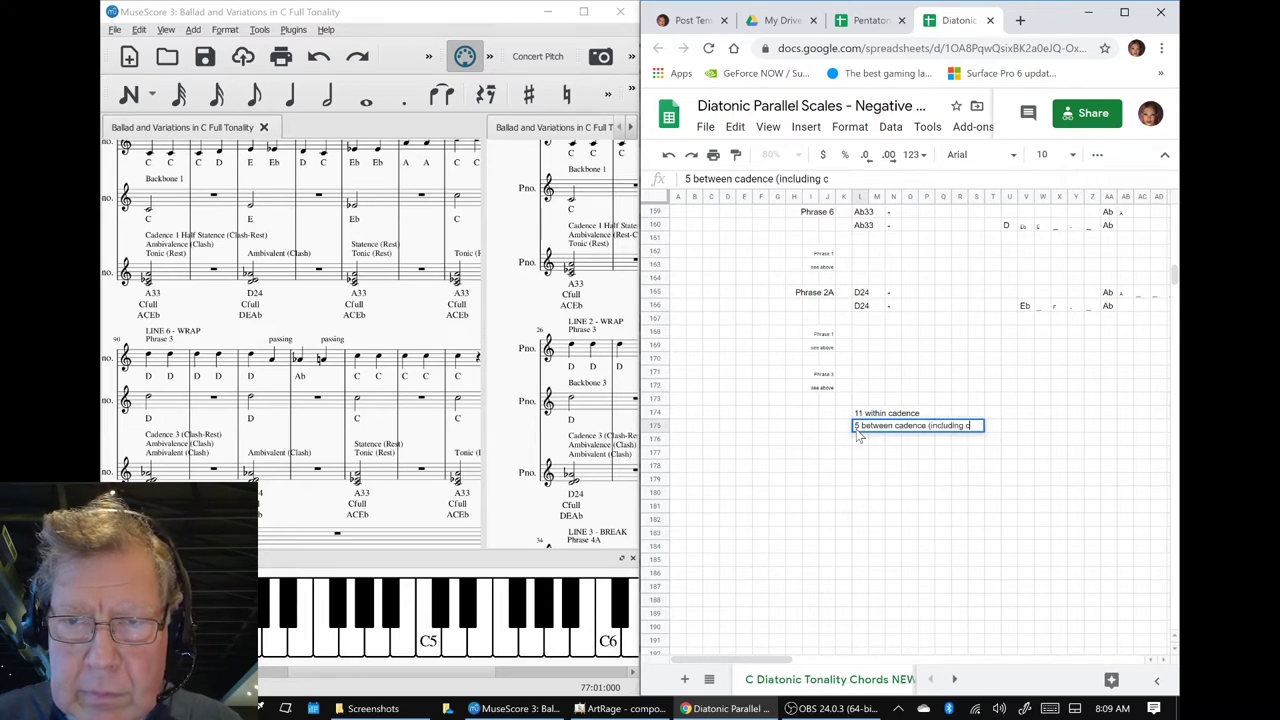
pyautogui.write('andidates')
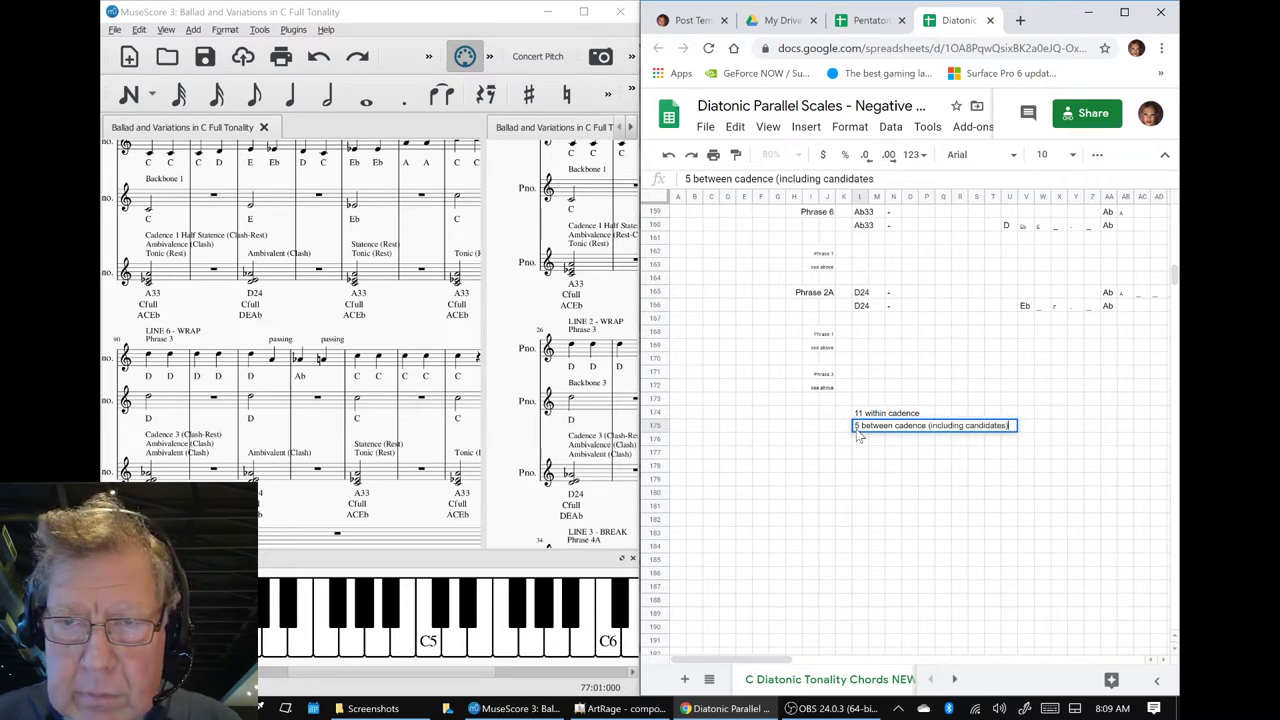
pyautogui.write(')')
pyautogui.press('Return')
# - Append '(including candidates)' to the '11 within cadence' note in L174
pyautogui.press('Up')
pyautogui.press('Up')
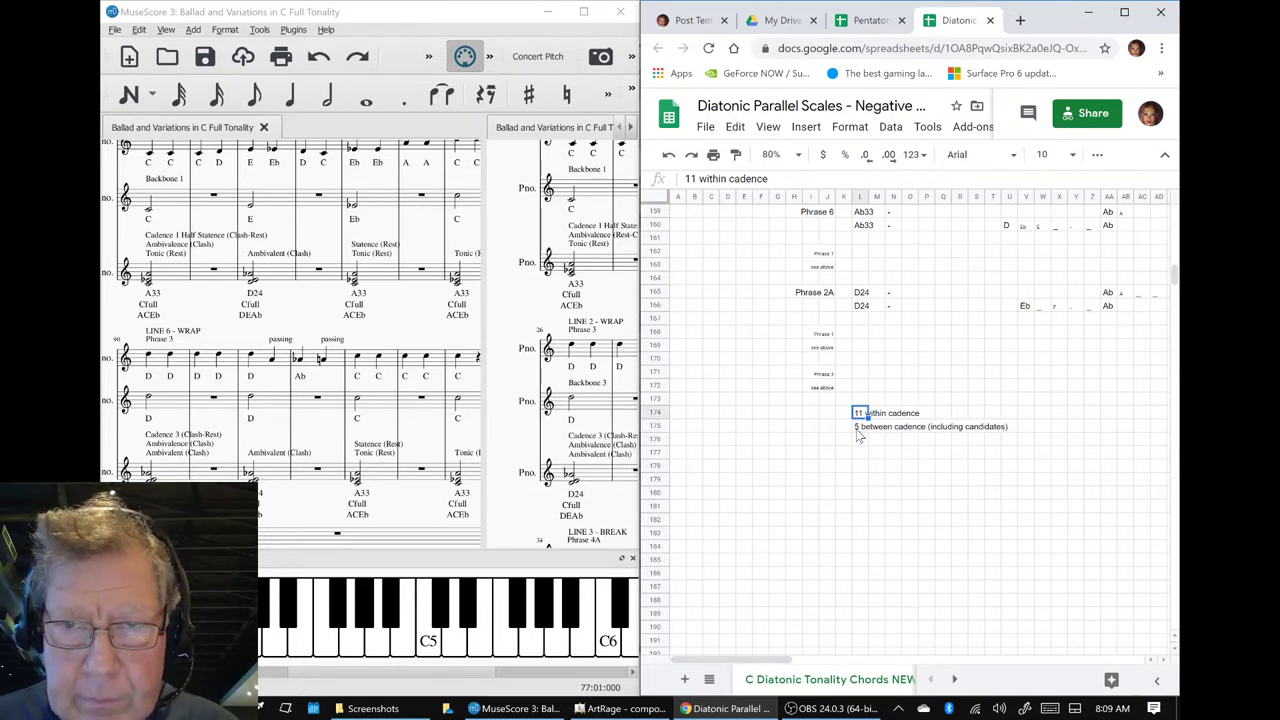
pyautogui.doubleClick(859, 415)
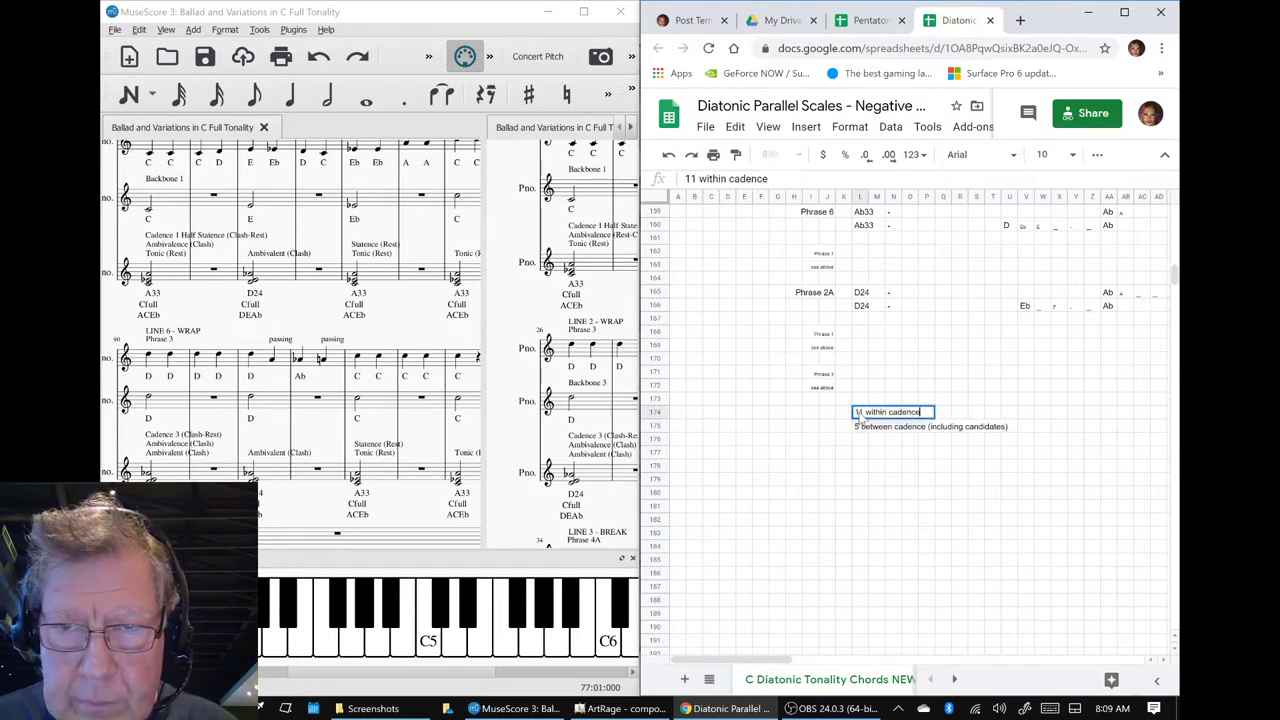
pyautogui.write('(incl')
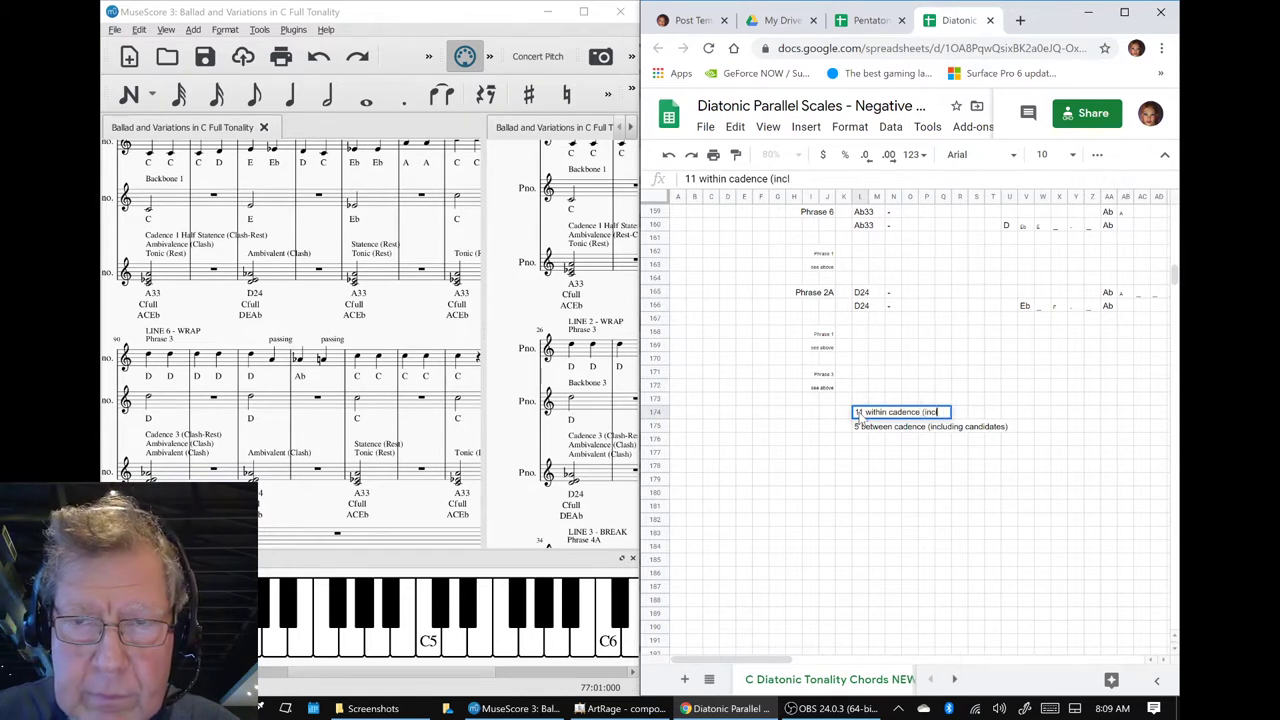
pyautogui.write('uding candida')
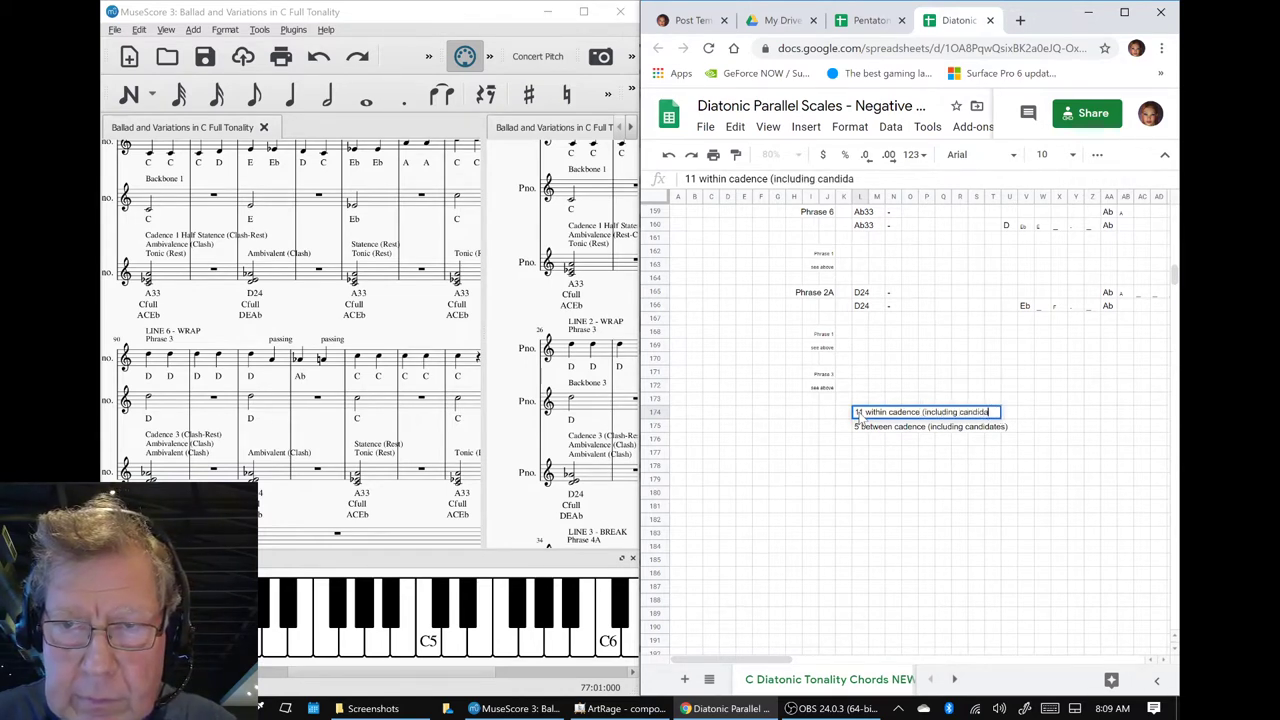
pyautogui.write('tes)')
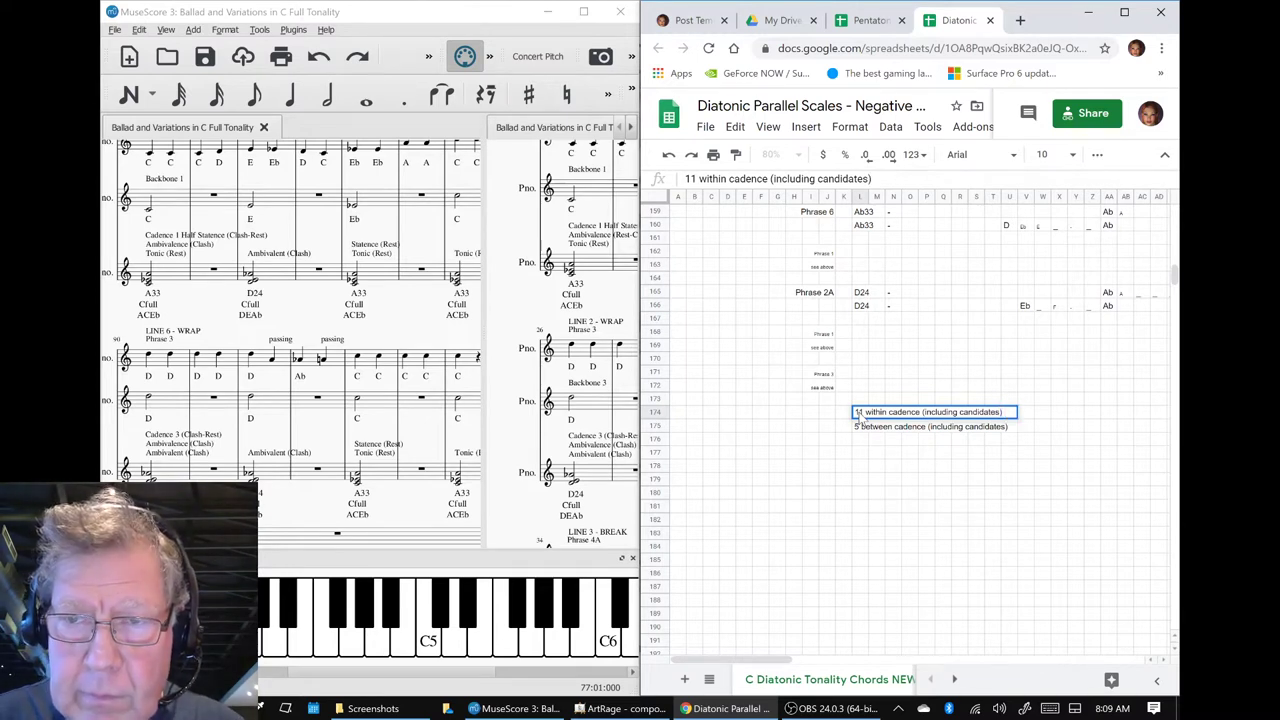
pyautogui.press('Return')
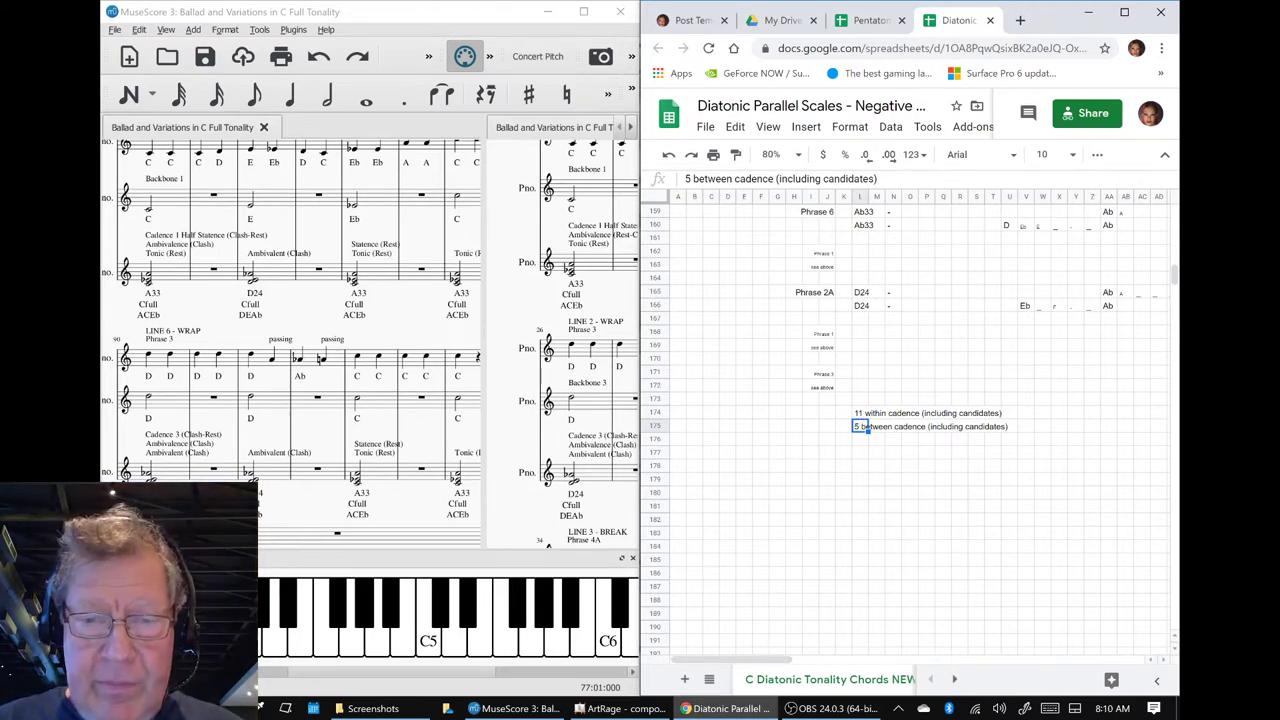
# - Circle CONSISTENCY CHECK and BACKBONE/MELODY/CADENCE in yellow on the napkin and tick PASSING NOTE PATTERNS
pyautogui.click(612, 709)
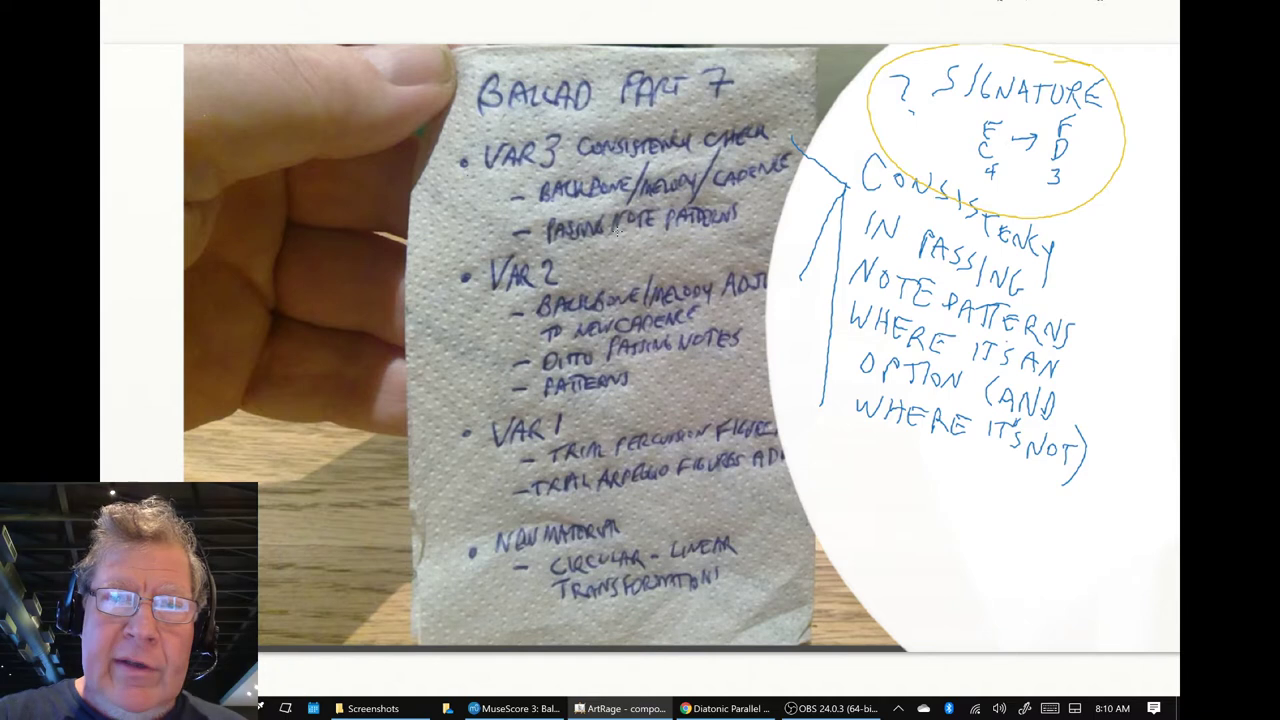
pyautogui.moveTo(558, 152)
pyautogui.mouseDown()
pyautogui.moveTo(775, 124)
pyautogui.moveTo(533, 128)
pyautogui.mouseUp()
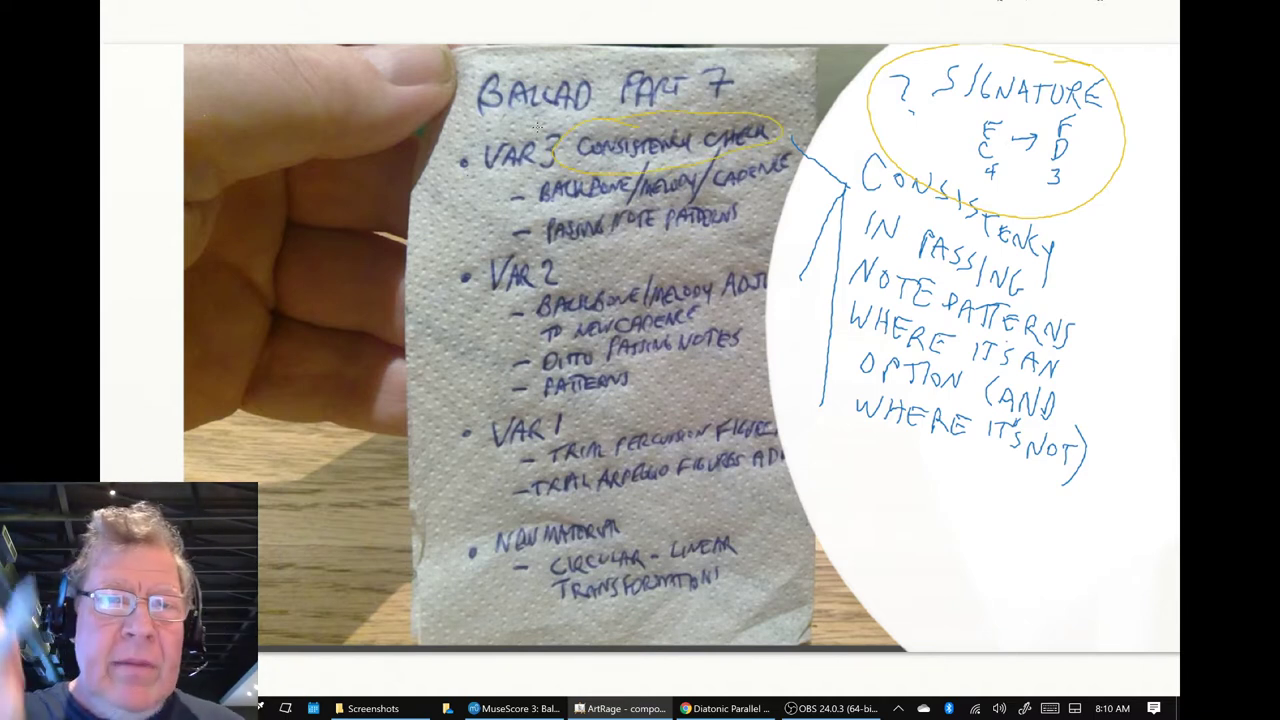
pyautogui.moveTo(521, 203)
pyautogui.mouseDown()
pyautogui.moveTo(633, 222)
pyautogui.moveTo(742, 195)
pyautogui.mouseUp()
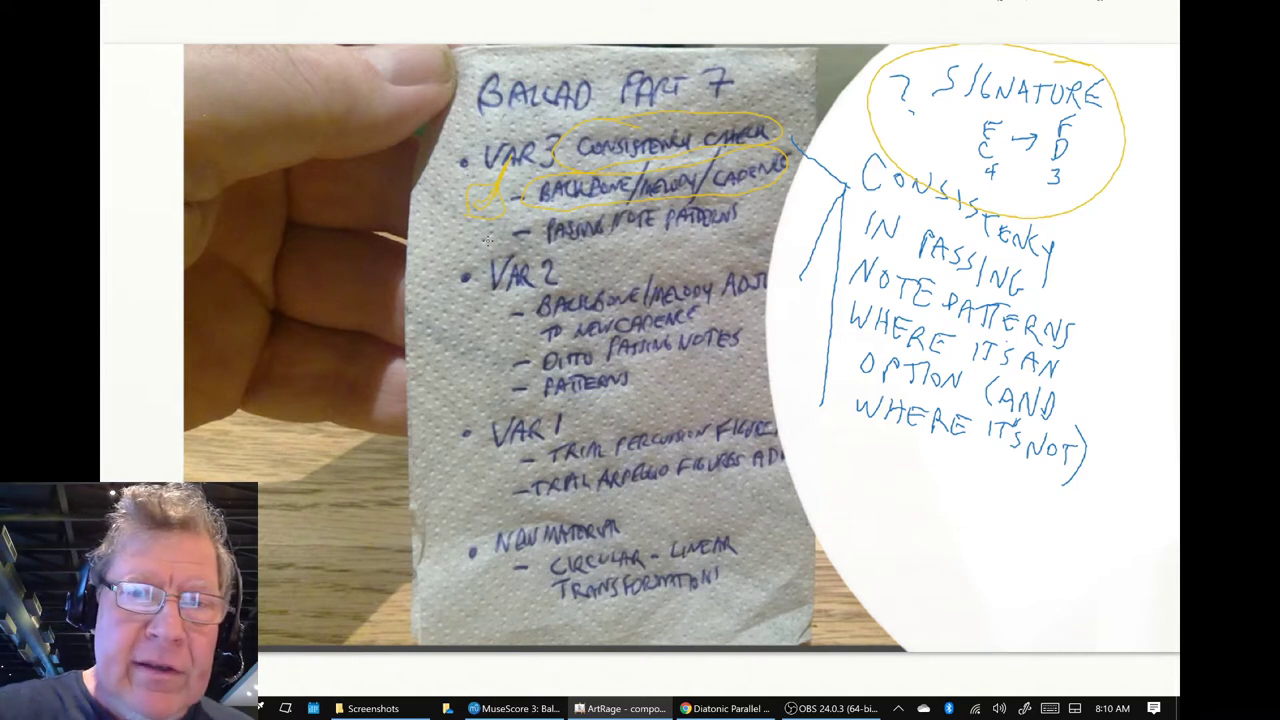
pyautogui.moveTo(501, 251); pyautogui.dragTo(483, 228)
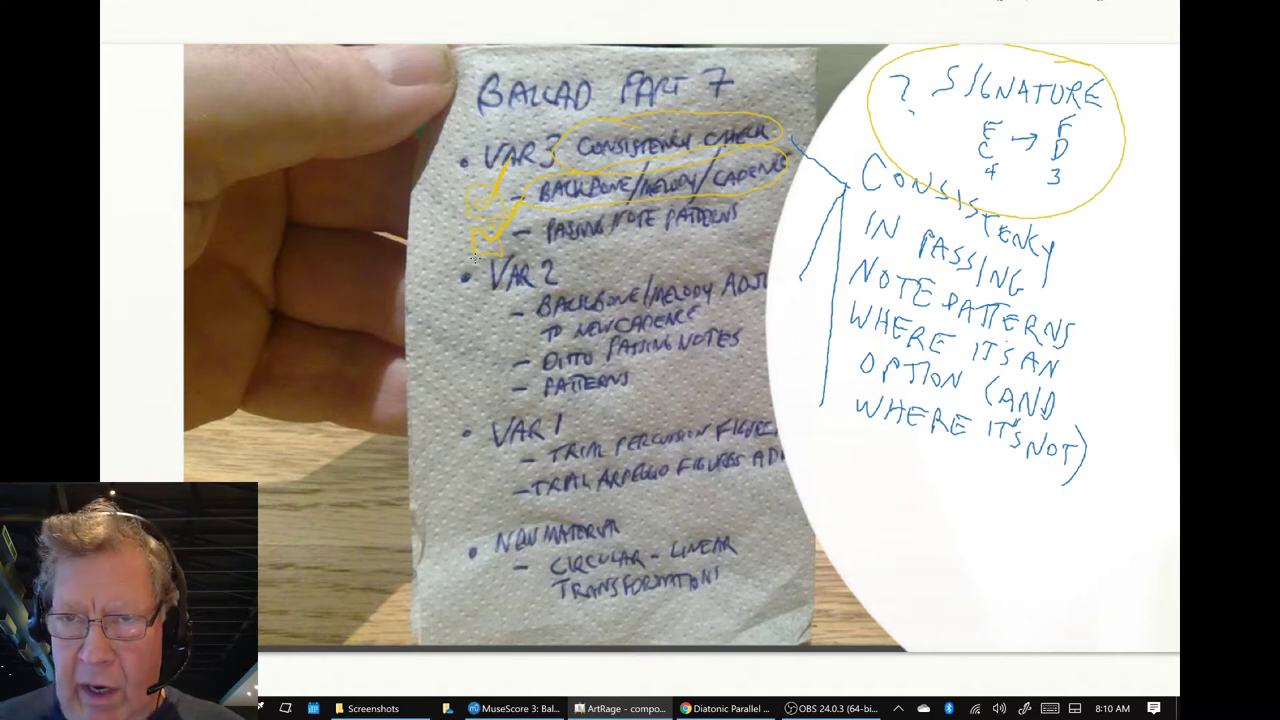
pyautogui.hotkey('alt', 'Tab')
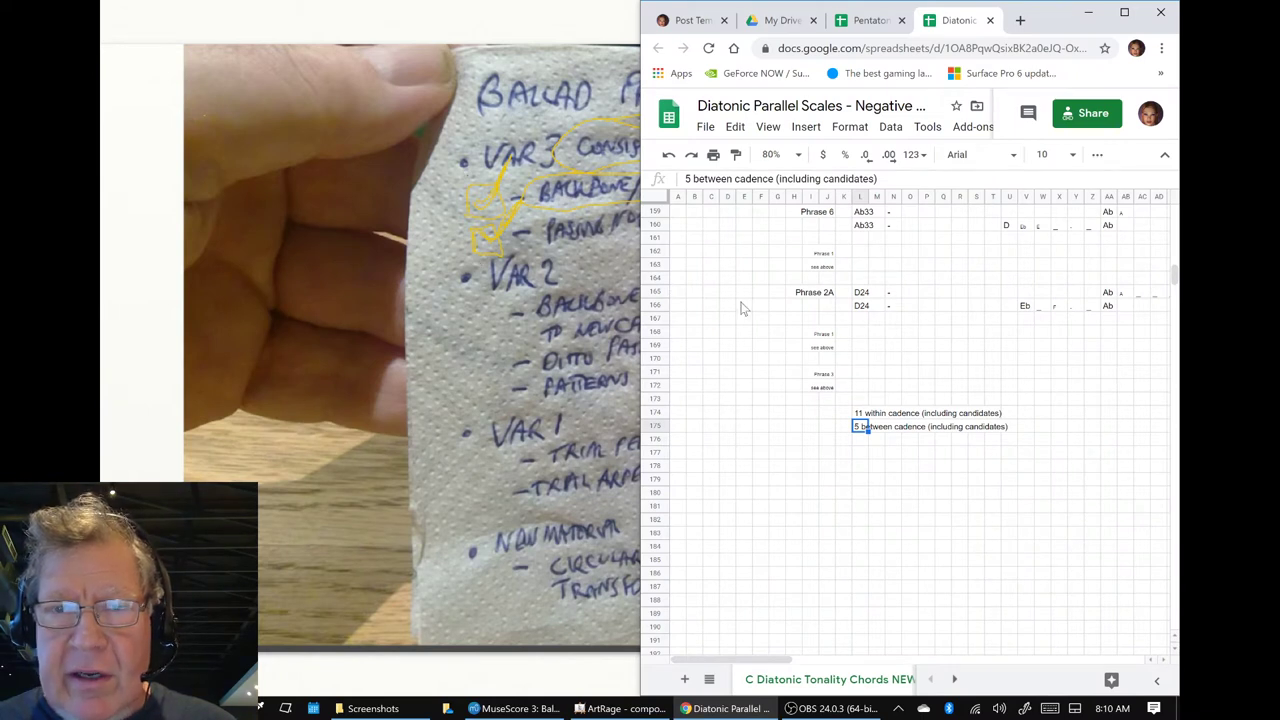
# - Select the C-to-E' note header row and Phrase 1's A33 and D24 chords in the passing-note table
pyautogui.scroll(5, 742, 308)
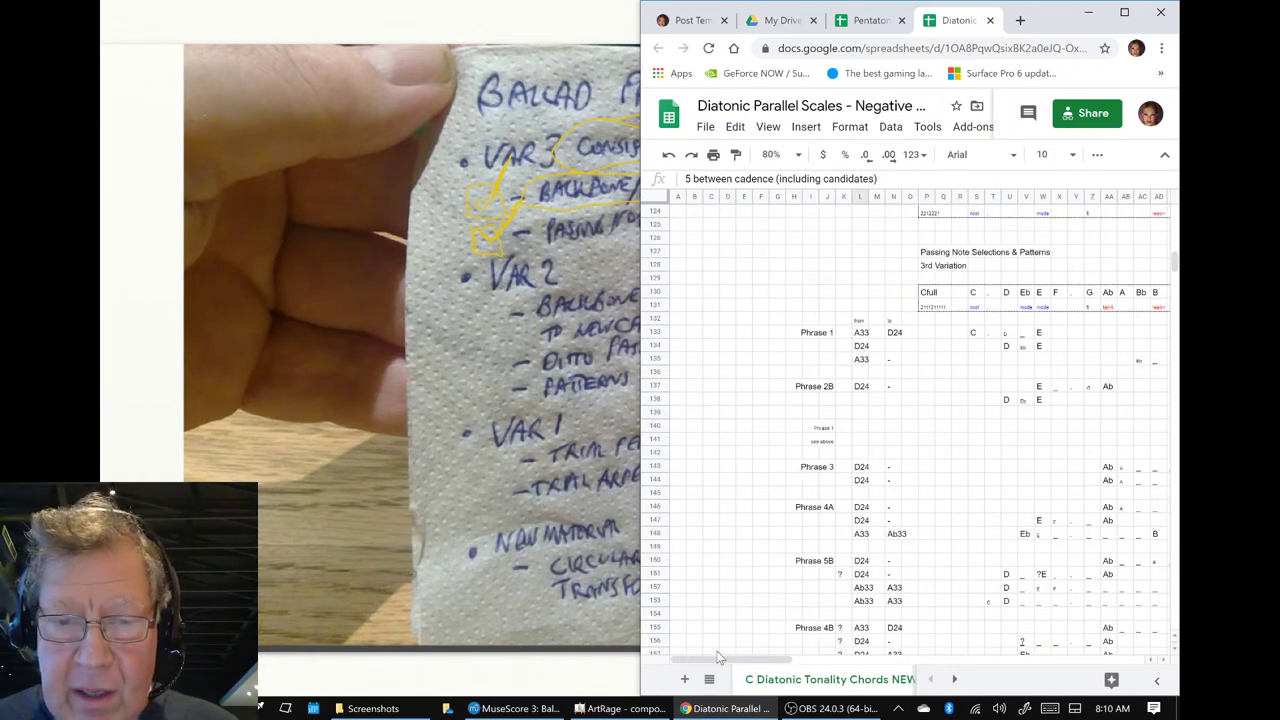
pyautogui.moveTo(722, 660); pyautogui.dragTo(748, 664)
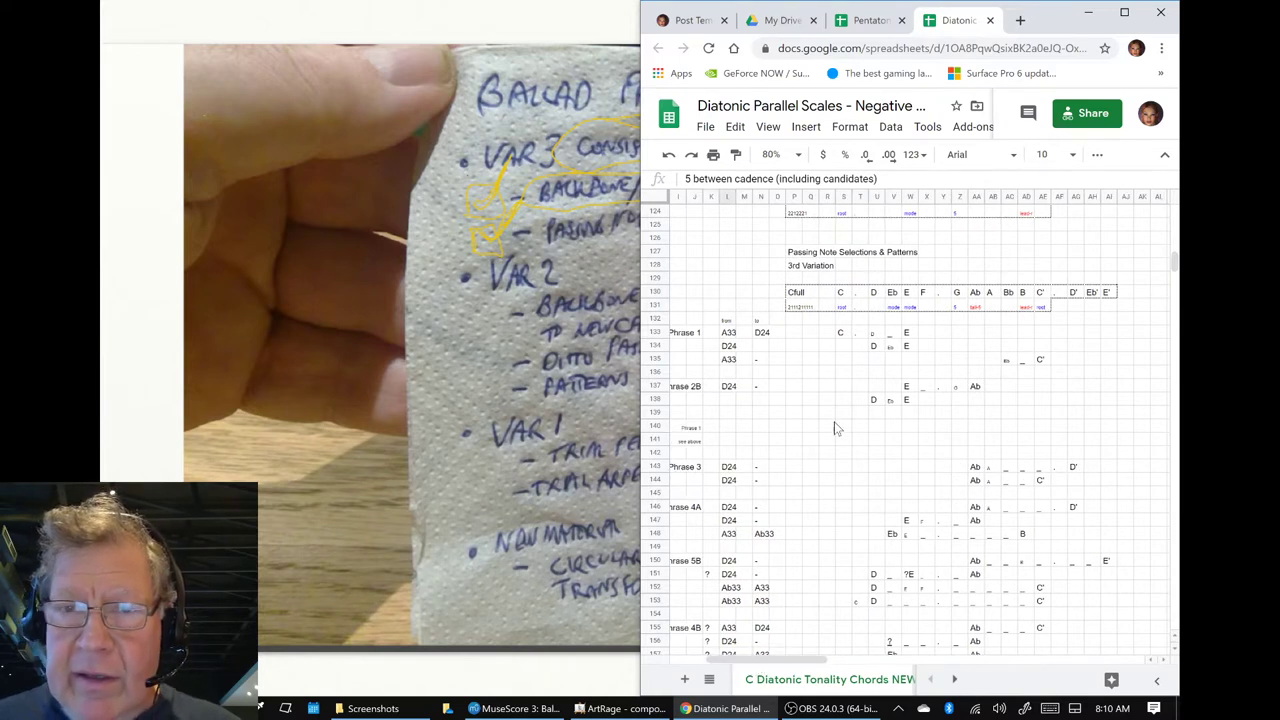
pyautogui.click(845, 293)
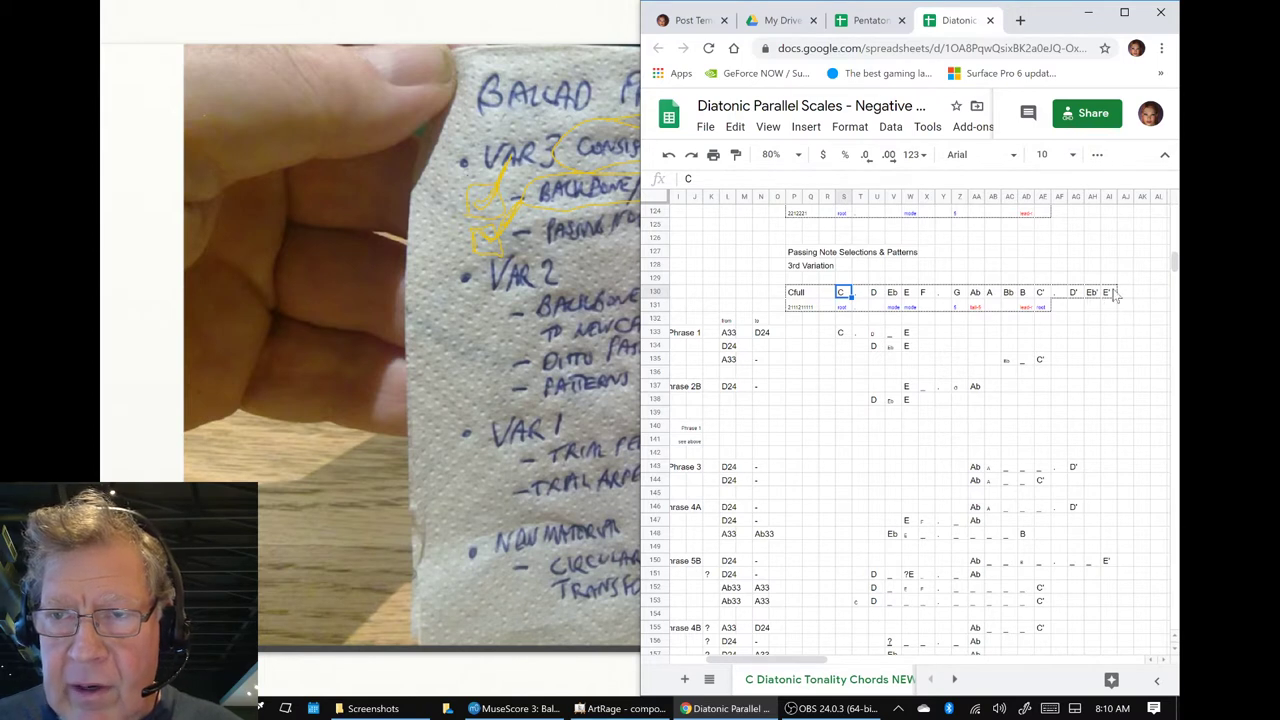
pyautogui.keyDown('shift'); pyautogui.click(1115, 293); pyautogui.keyUp('shift')
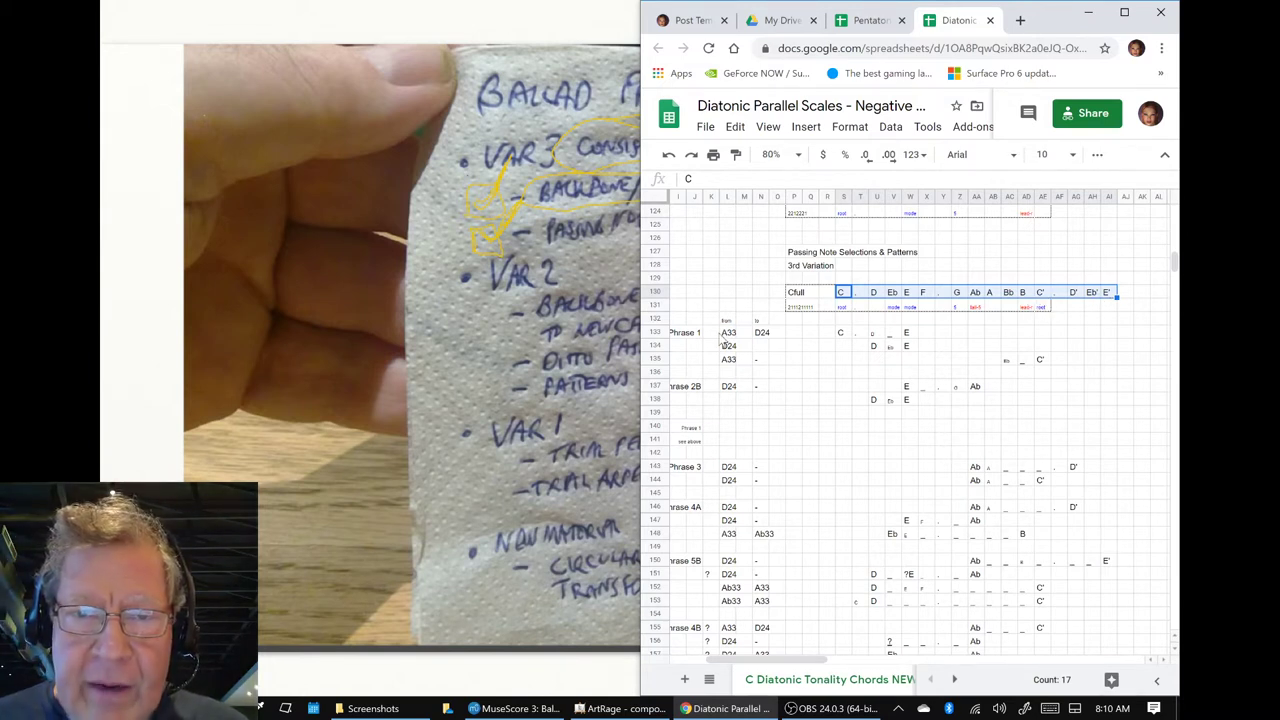
pyautogui.click(729, 334)
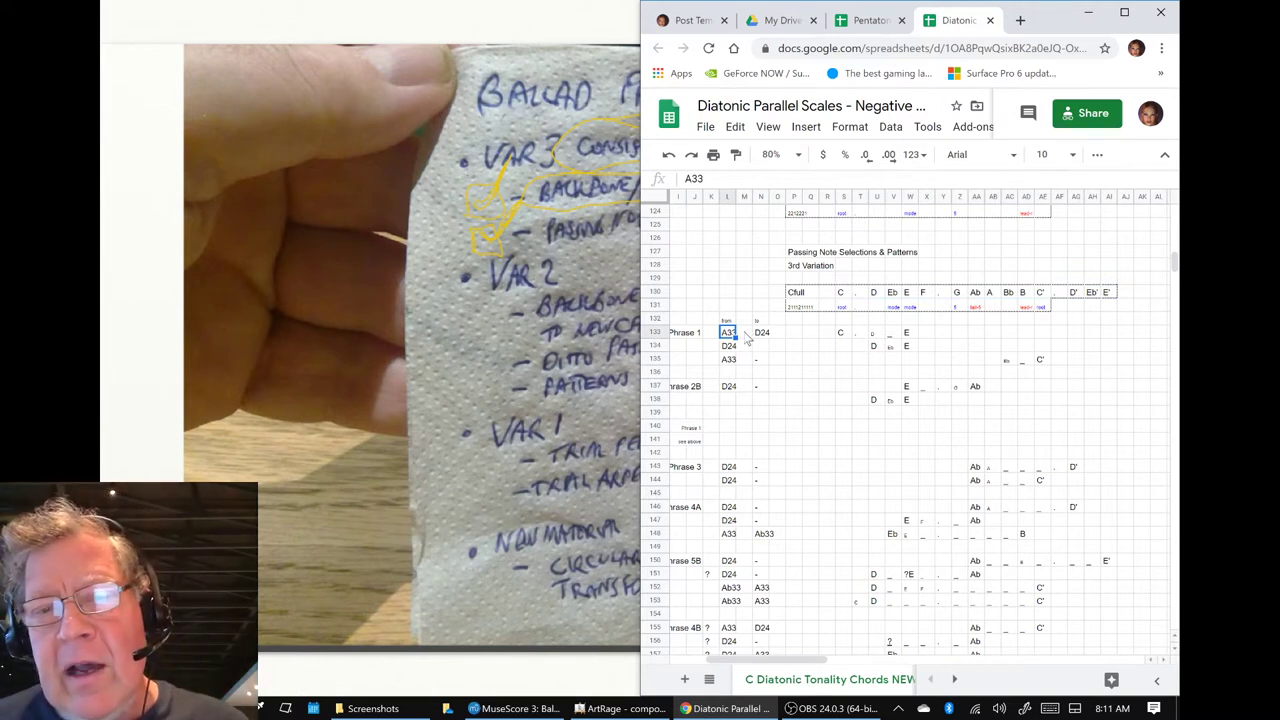
pyautogui.click(765, 336)
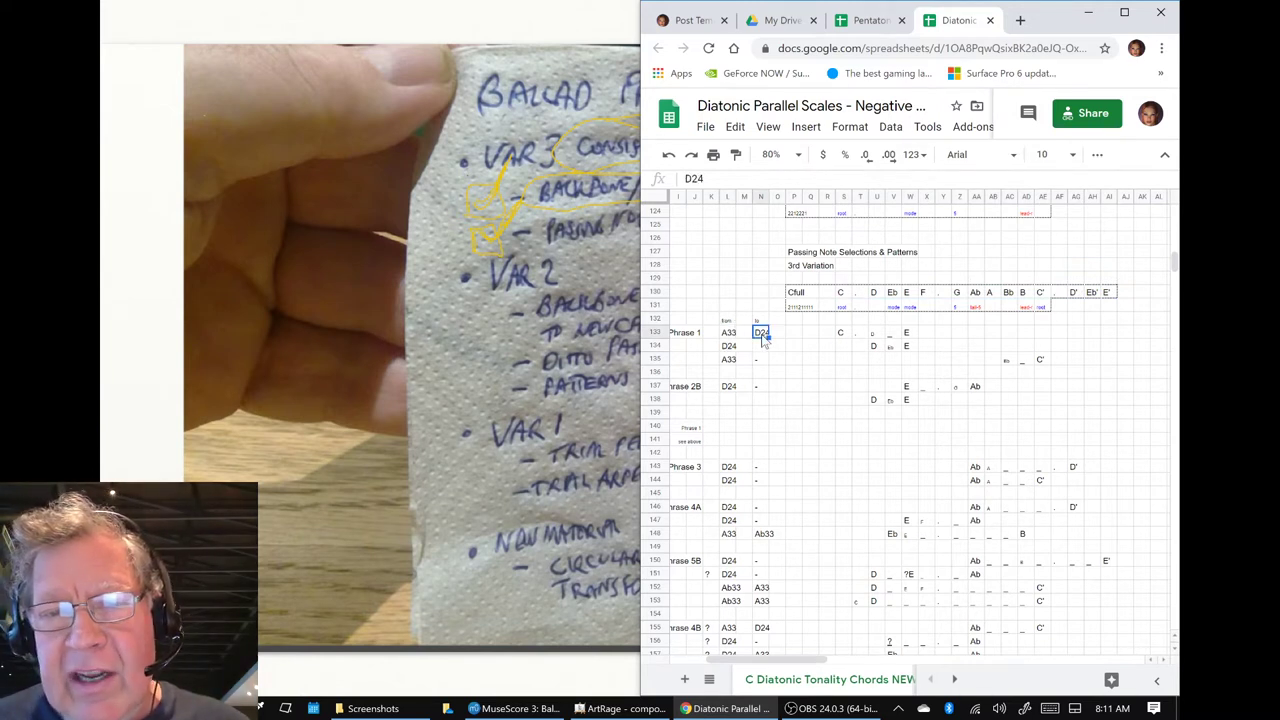
pyautogui.click(729, 360)
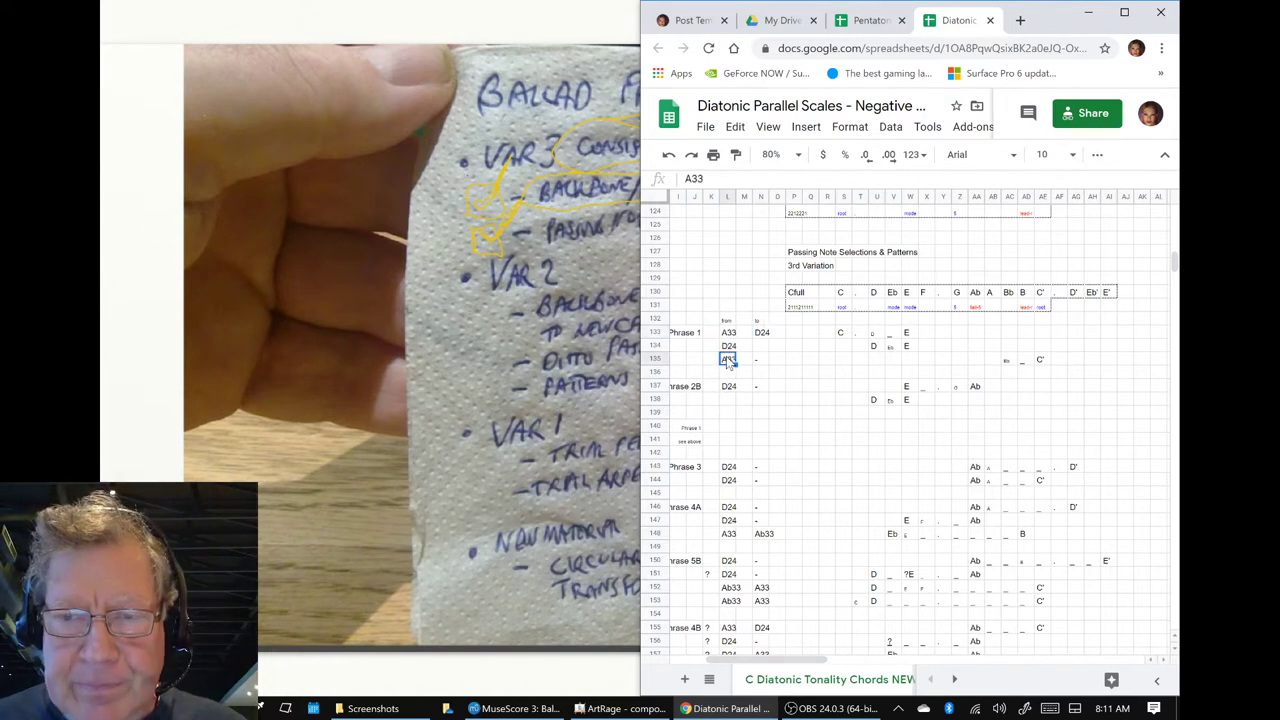
# - Select row 148's Eb-to-B passing notes and the Phrase 4A run from Ab to D' in row 146
pyautogui.scroll(-2, 852, 425)
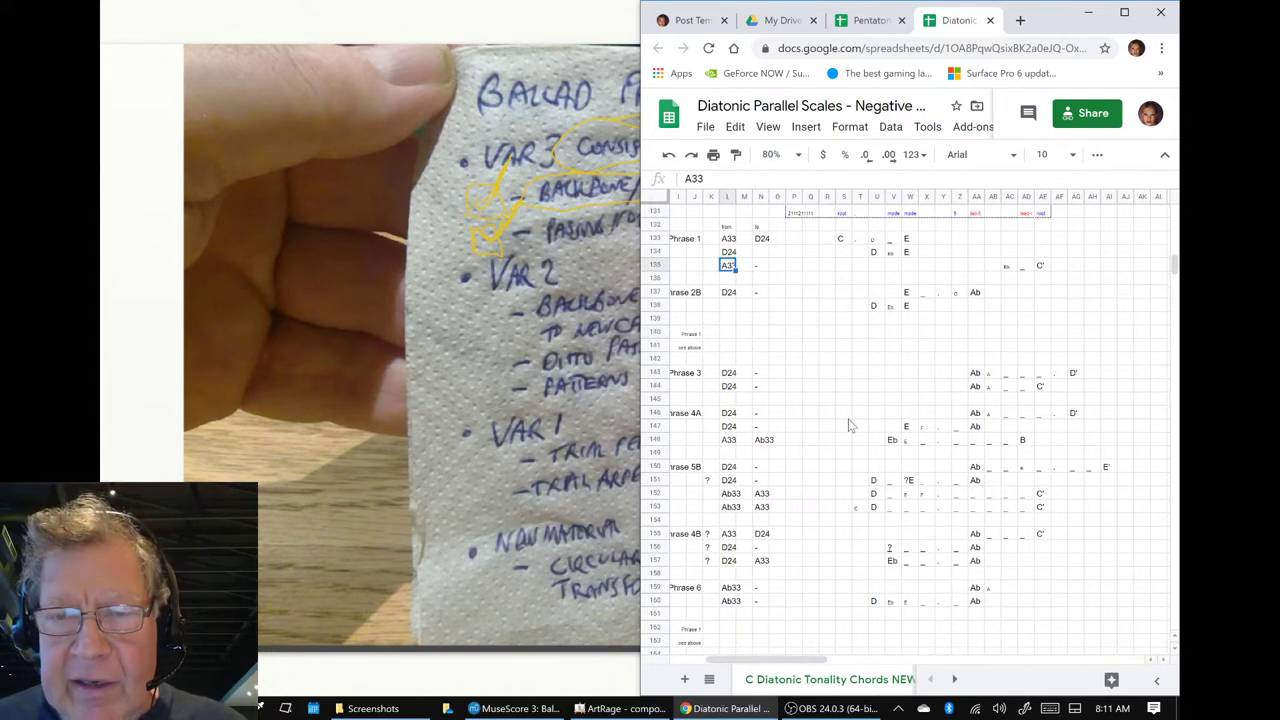
pyautogui.click(892, 440)
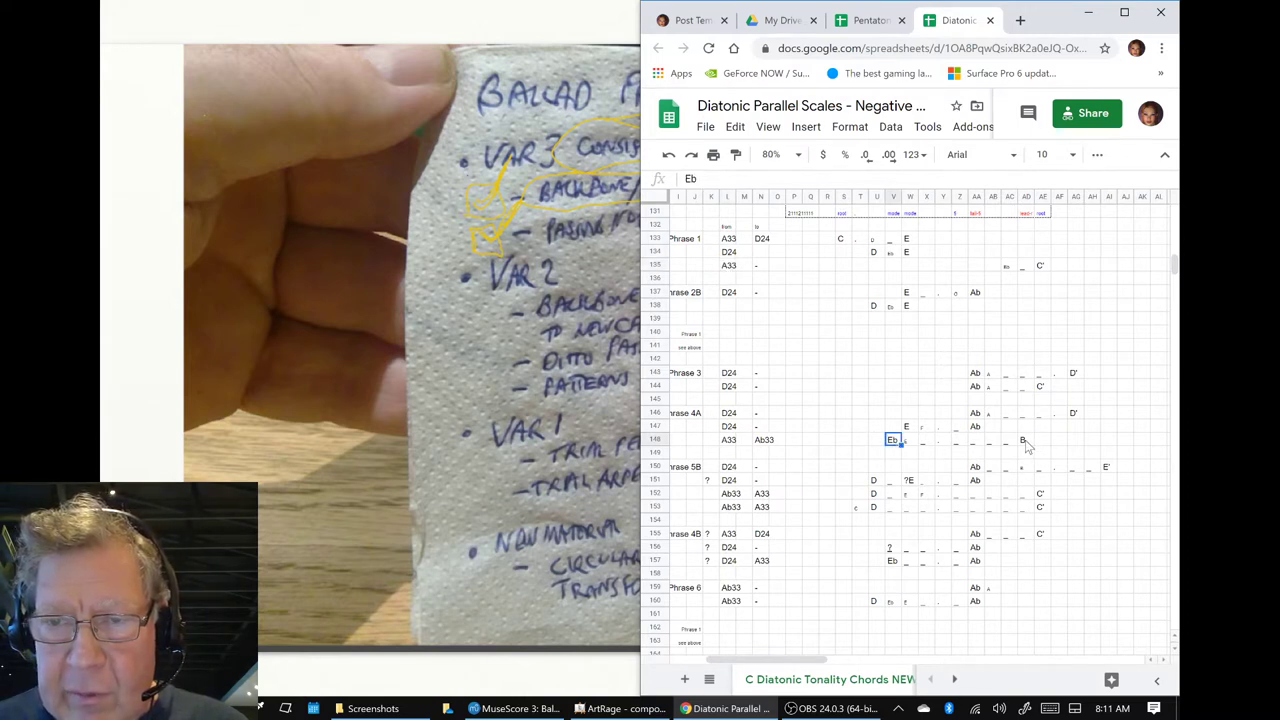
pyautogui.keyDown('shift'); pyautogui.click(1028, 445); pyautogui.keyUp('shift')
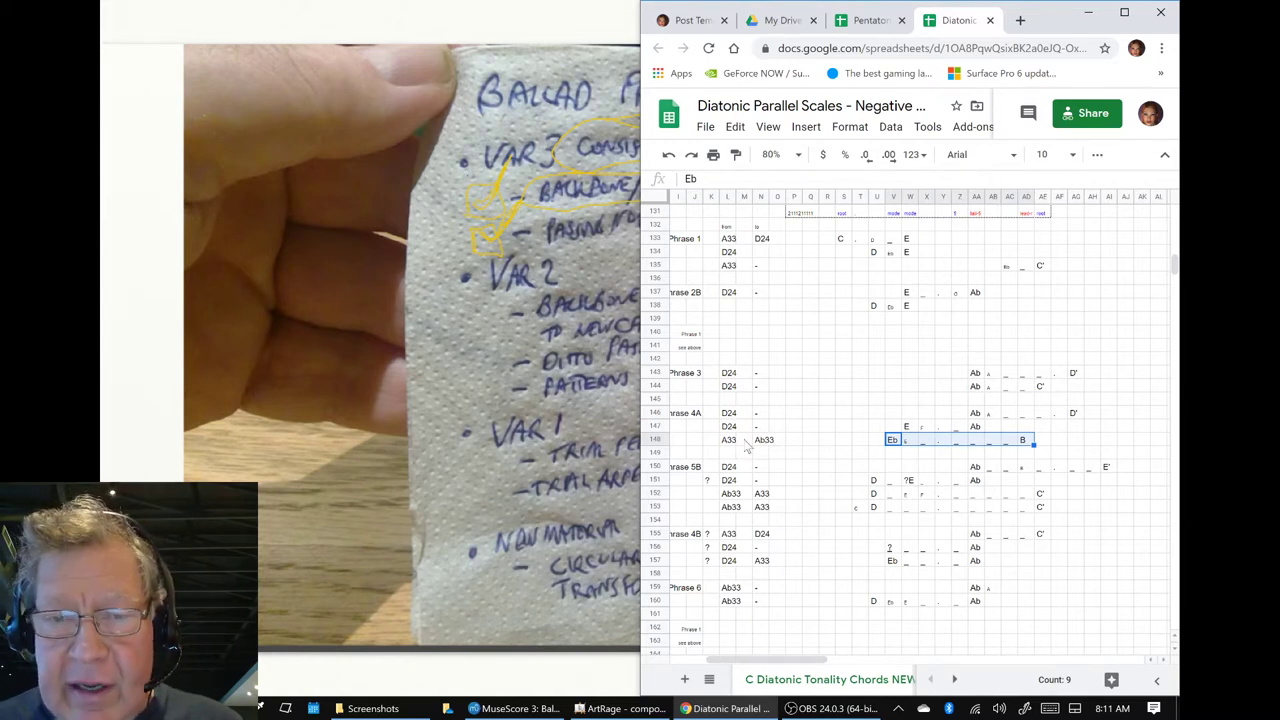
pyautogui.click(975, 413)
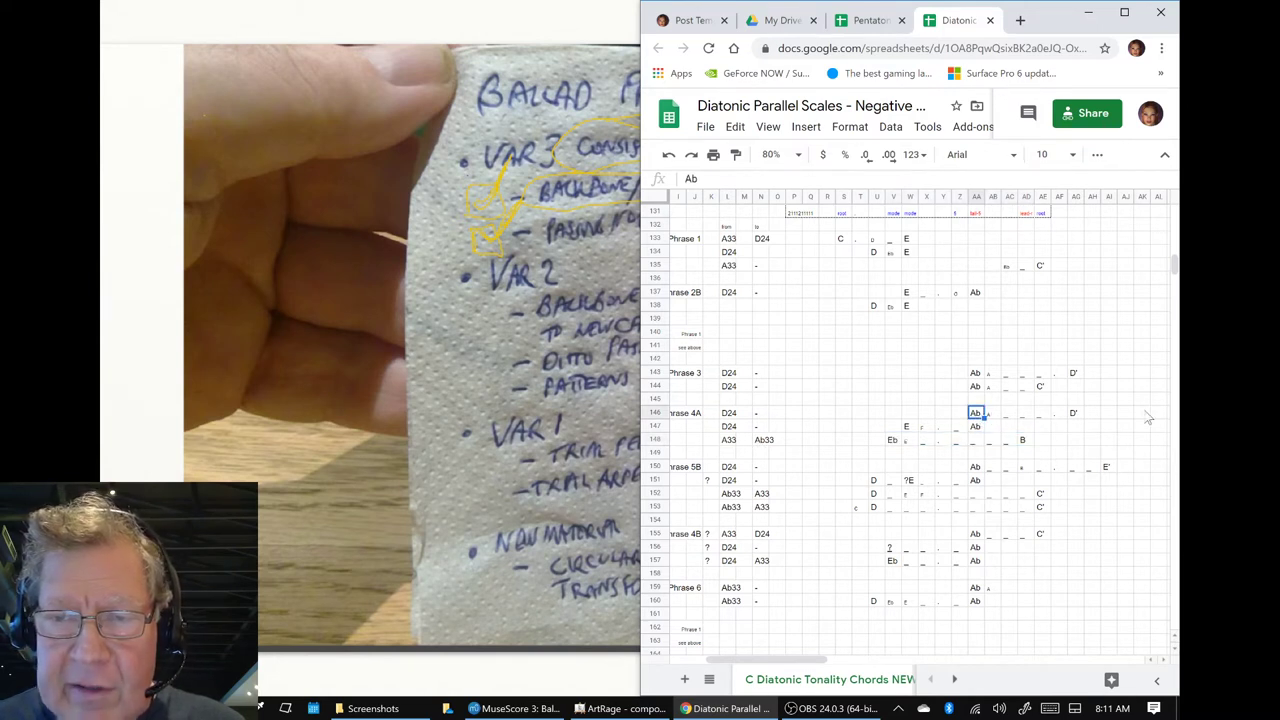
pyautogui.keyDown('shift'); pyautogui.click(1076, 415); pyautogui.keyUp('shift')
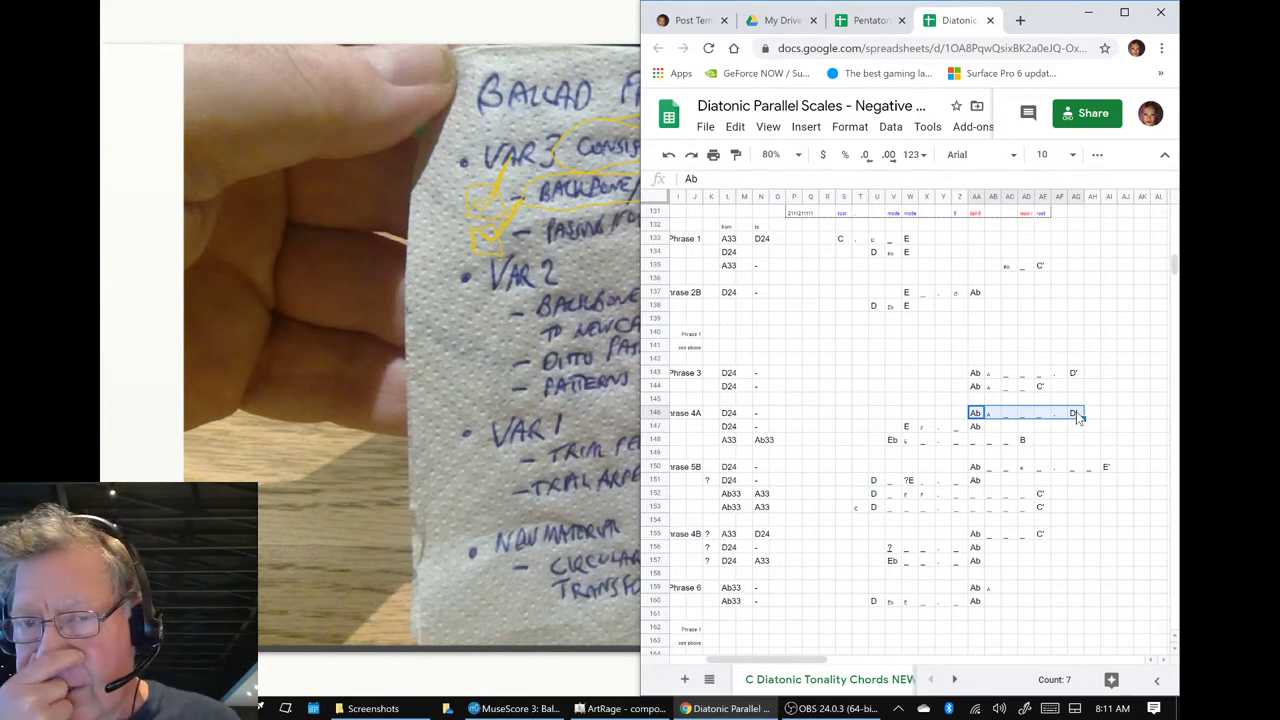
# - Inspect the D24 chord, the A note, and passing-note cells AB146–AE146 and row 147
pyautogui.click(729, 414)
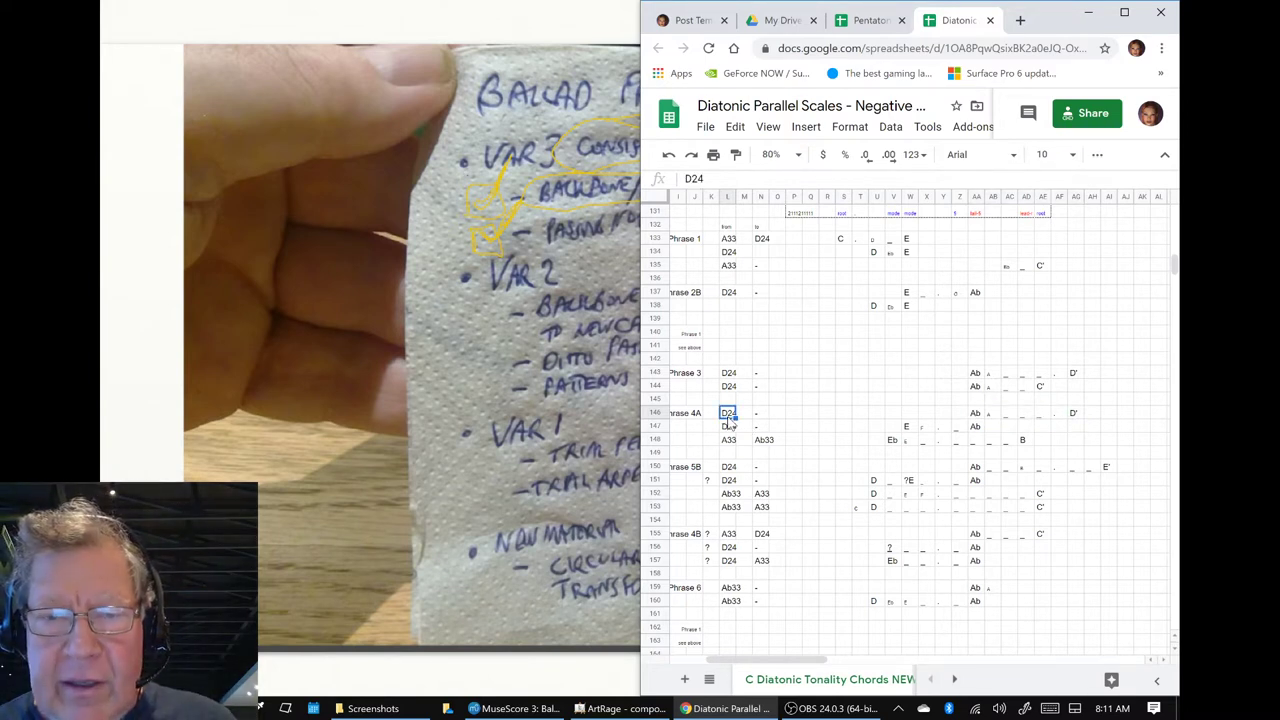
pyautogui.click(992, 414)
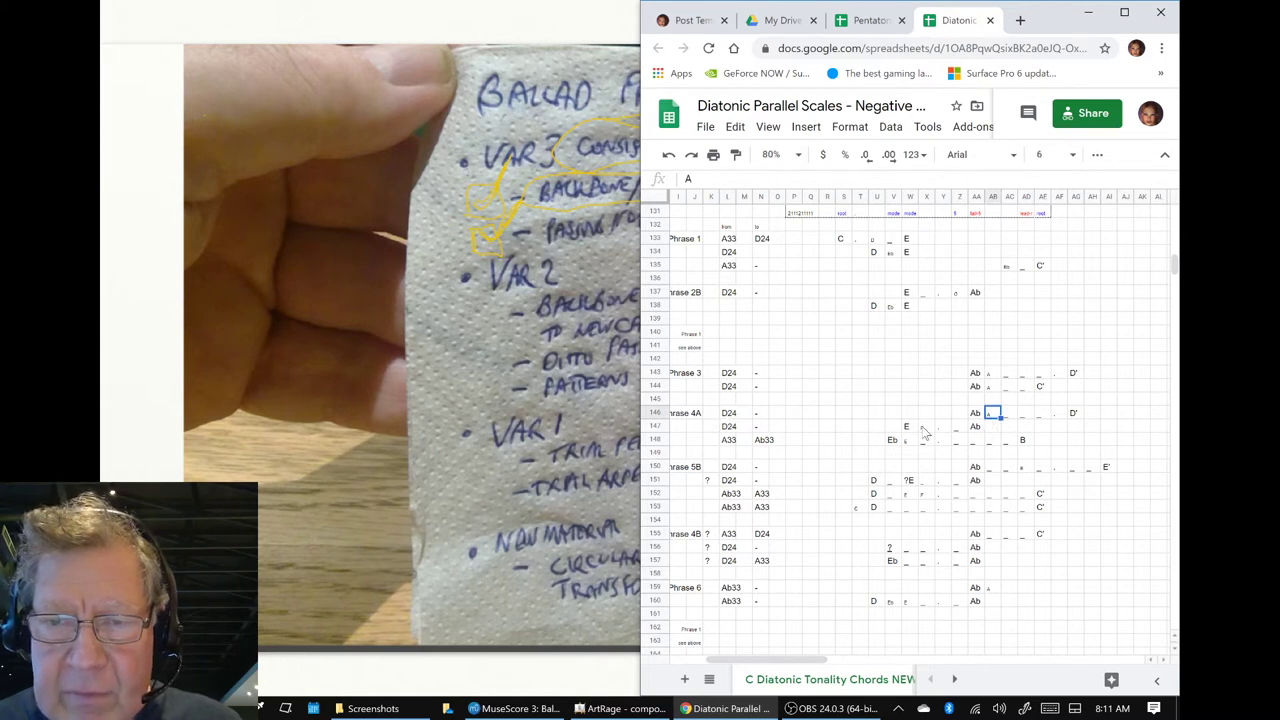
pyautogui.click(926, 428)
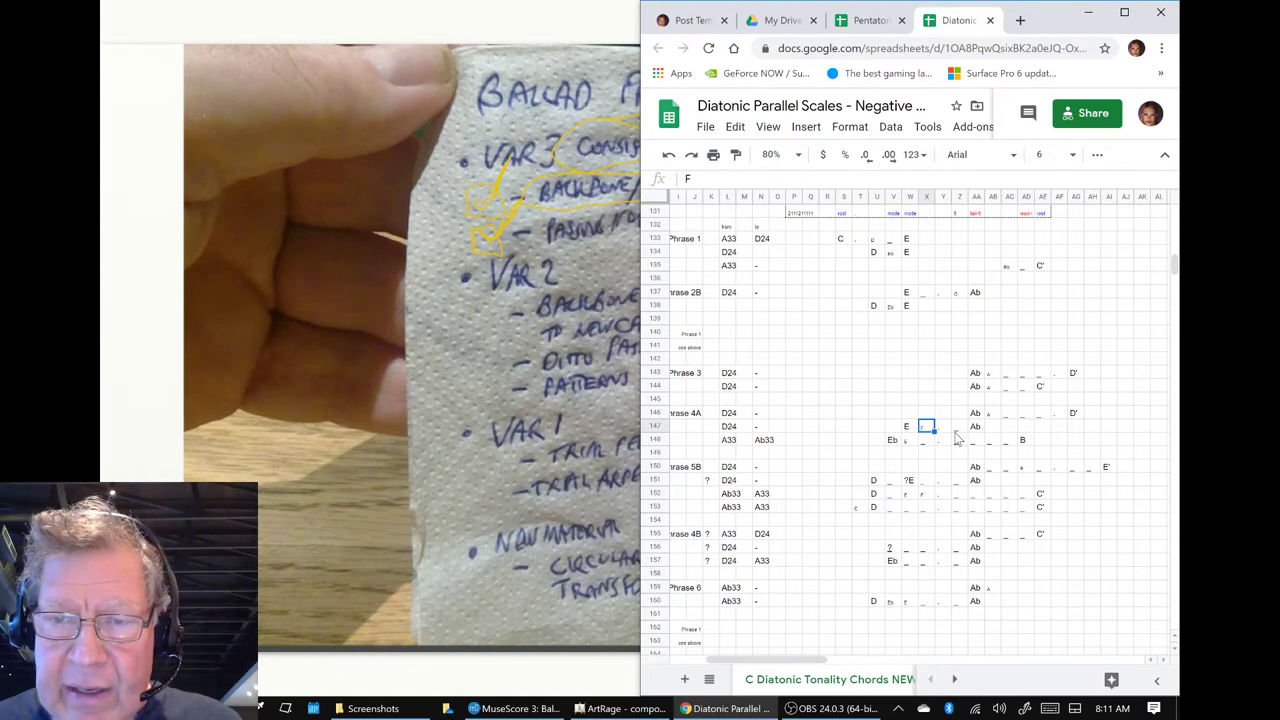
pyautogui.click(962, 427)
pyautogui.click(1006, 416)
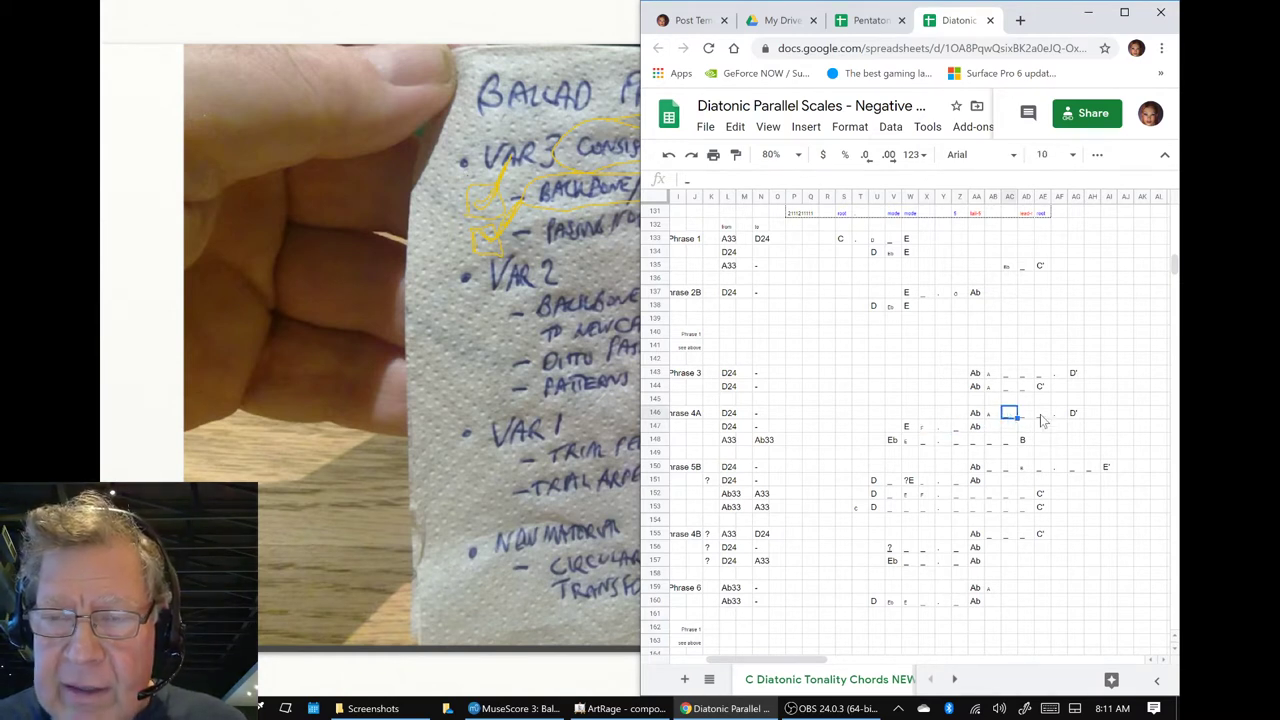
pyautogui.keyDown('shift'); pyautogui.click(1046, 419); pyautogui.keyUp('shift')
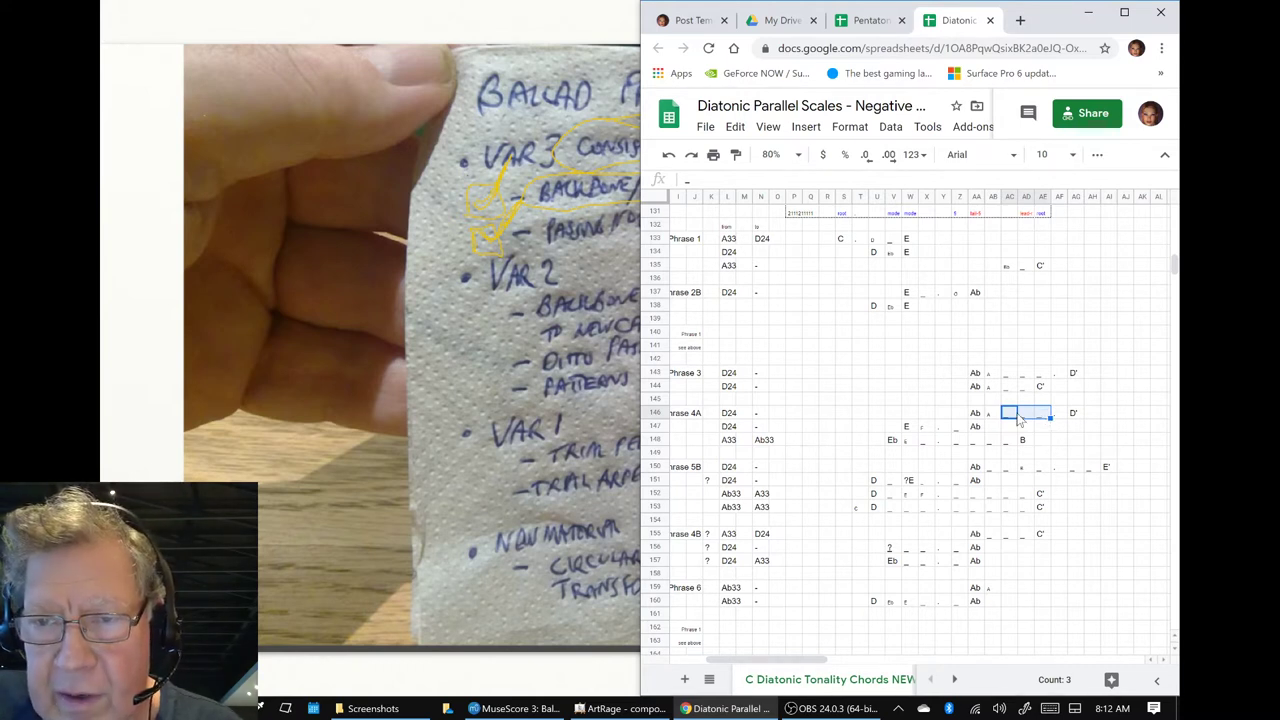
pyautogui.click(1016, 414)
pyautogui.click(1024, 418)
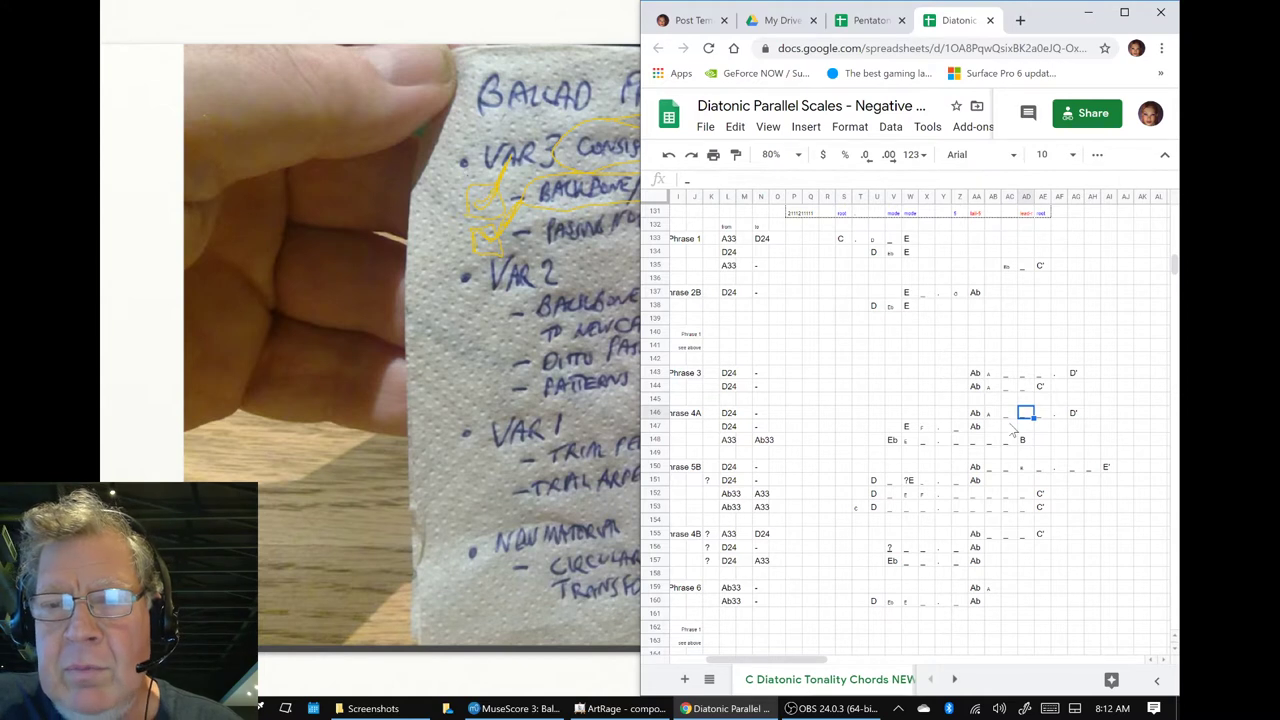
pyautogui.click(1002, 417)
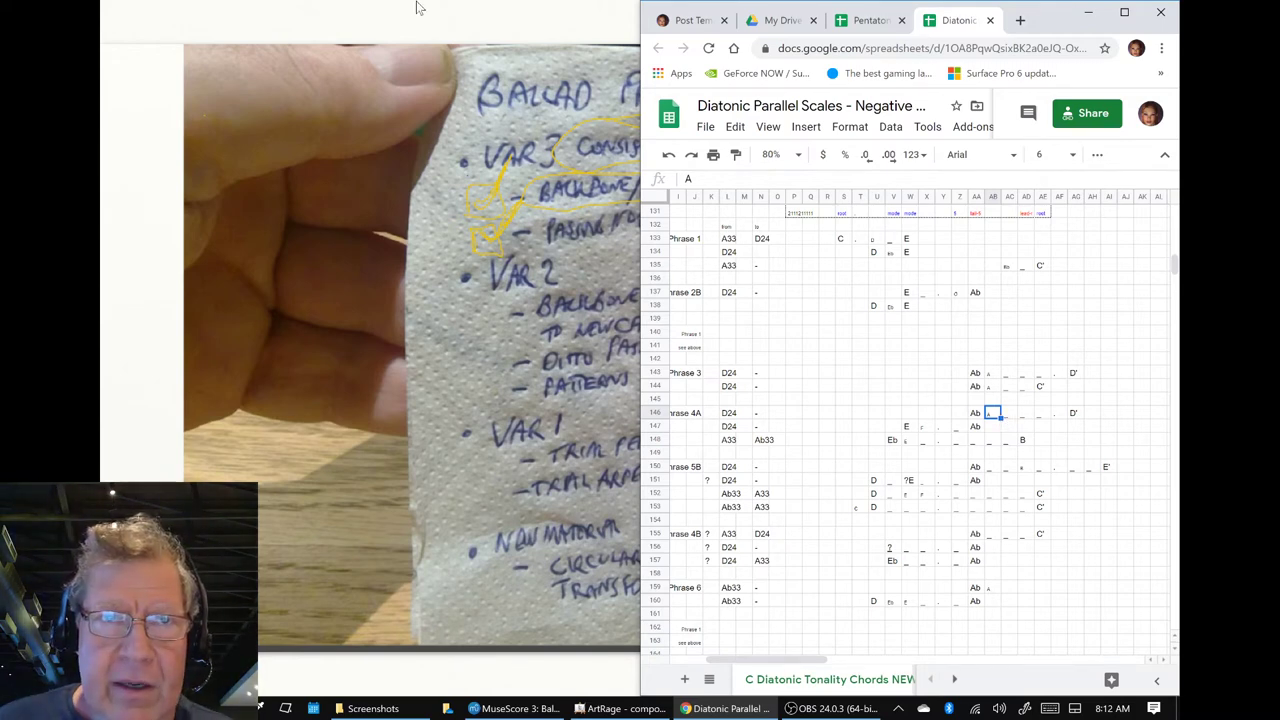
# - Compare against the napkin, then select the Phrase 3 notes from Ab to D' in row 143
pyautogui.click(423, 32)
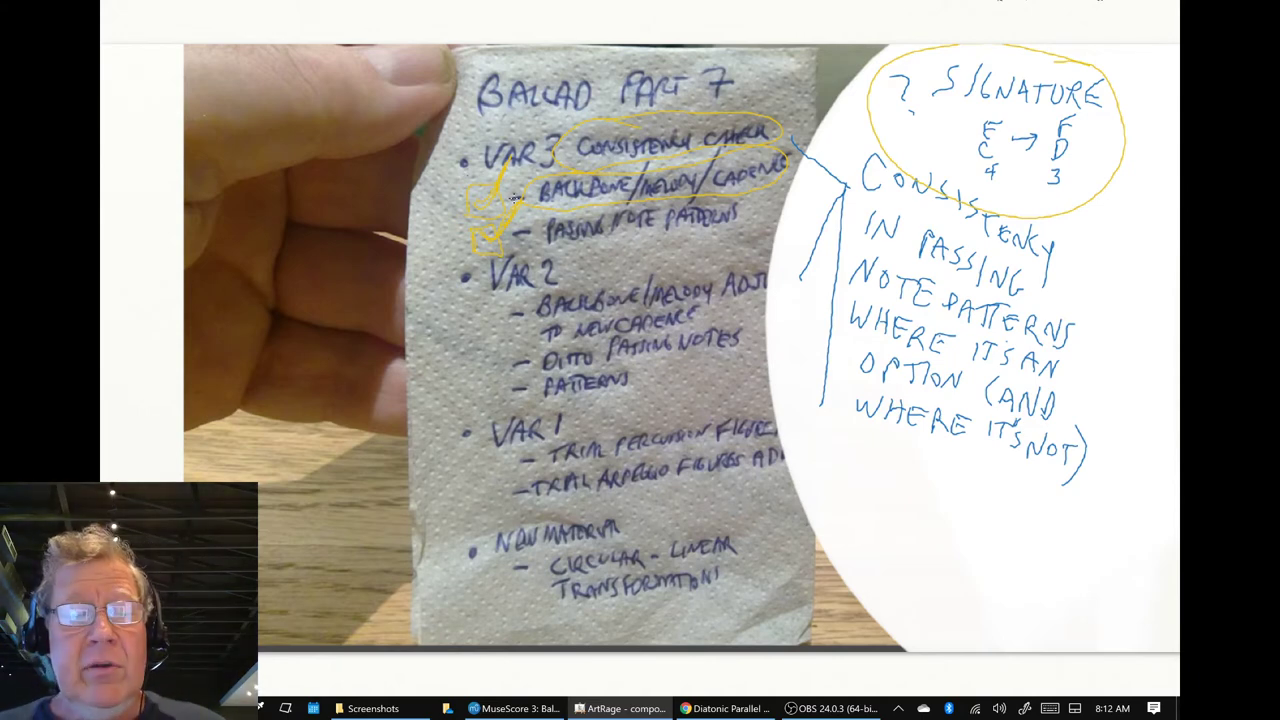
pyautogui.hotkey('alt', 'Tab')
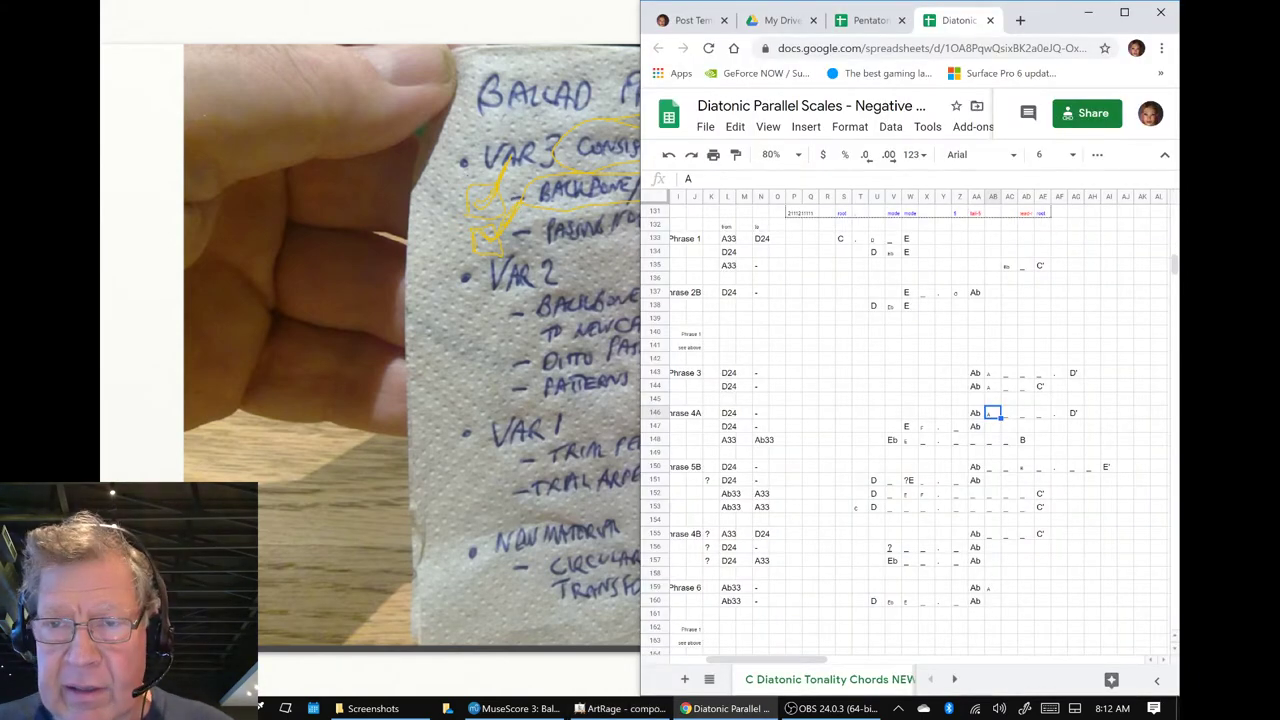
pyautogui.click(1072, 374)
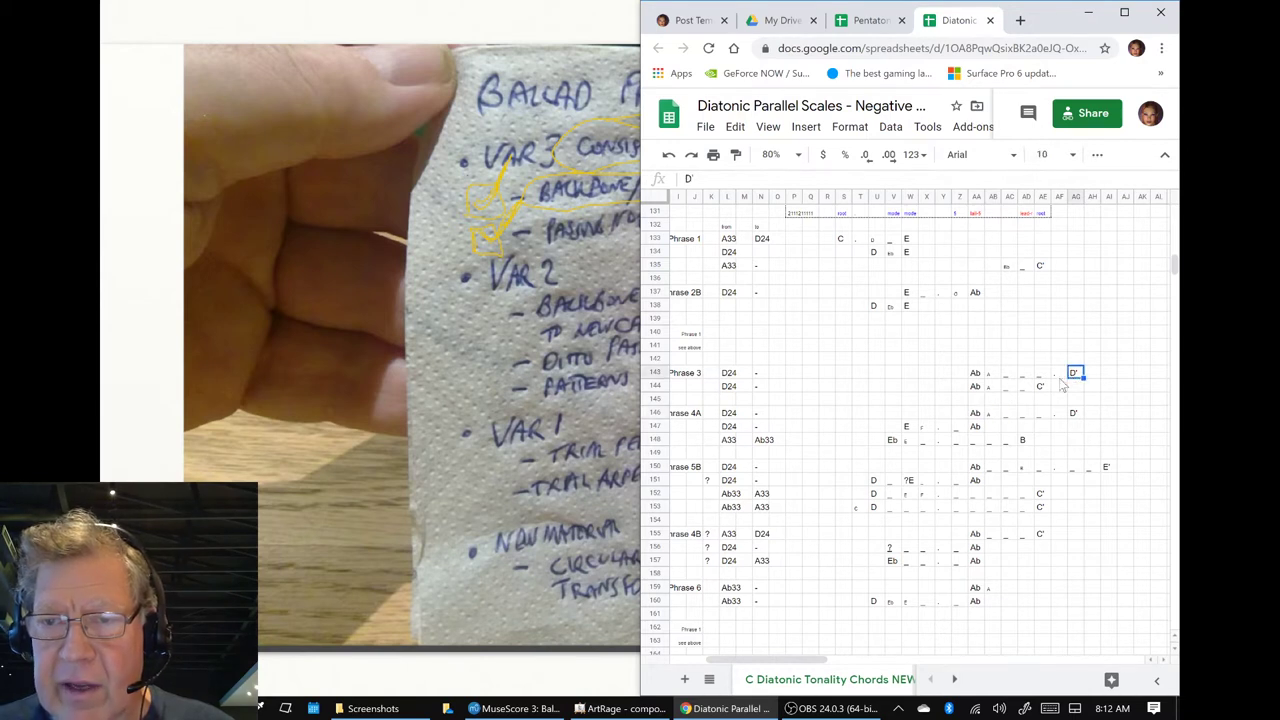
pyautogui.keyDown('shift'); pyautogui.click(975, 378); pyautogui.keyUp('shift')
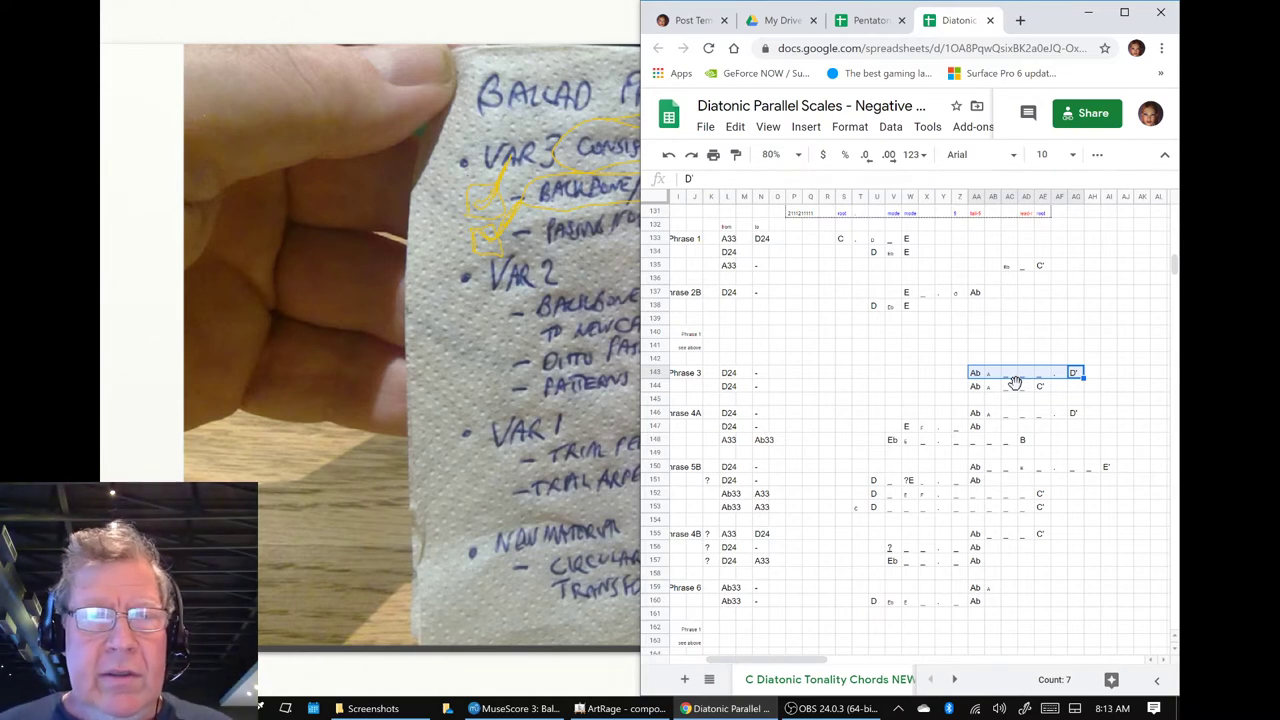
pyautogui.hotkey('alt', 'Tab')
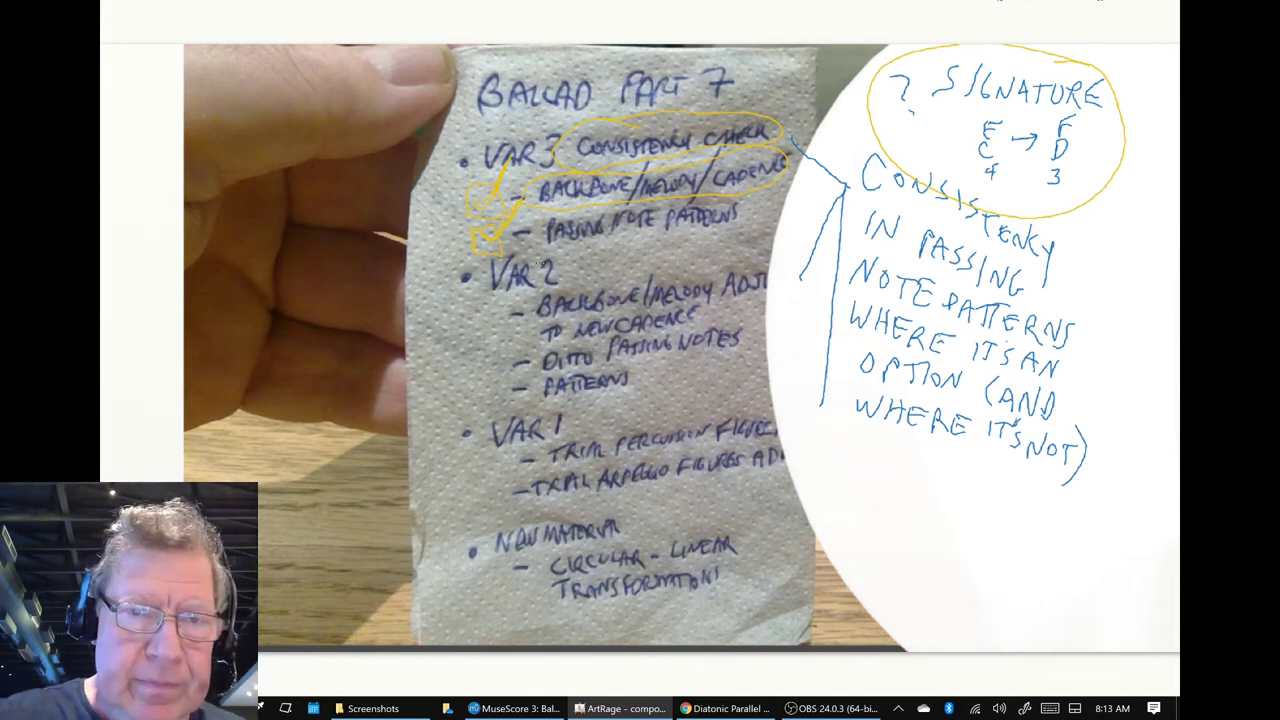
# - Draw a yellow checkbox beside VAR 2 and re-circle the SIGNATURE note in yellow
pyautogui.moveTo(466, 292); pyautogui.dragTo(455, 300)
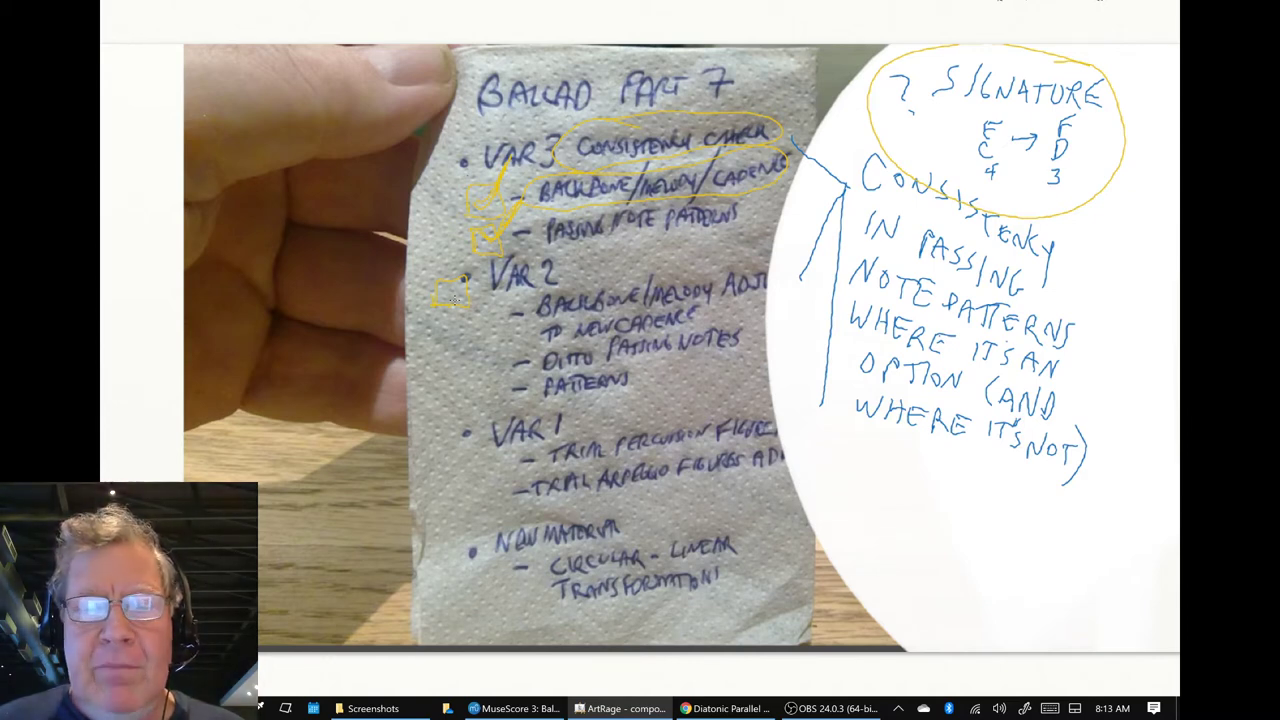
pyautogui.hotkey('alt', 'Tab')
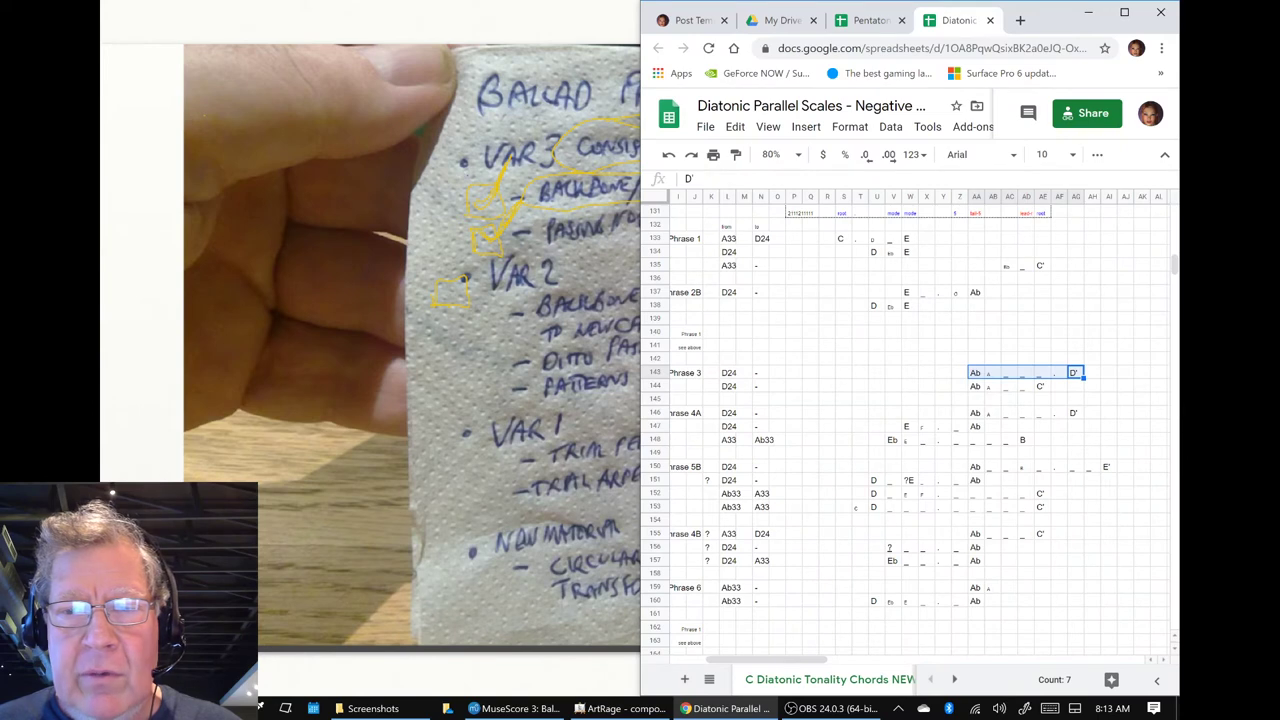
pyautogui.hotkey('alt', 'Tab')
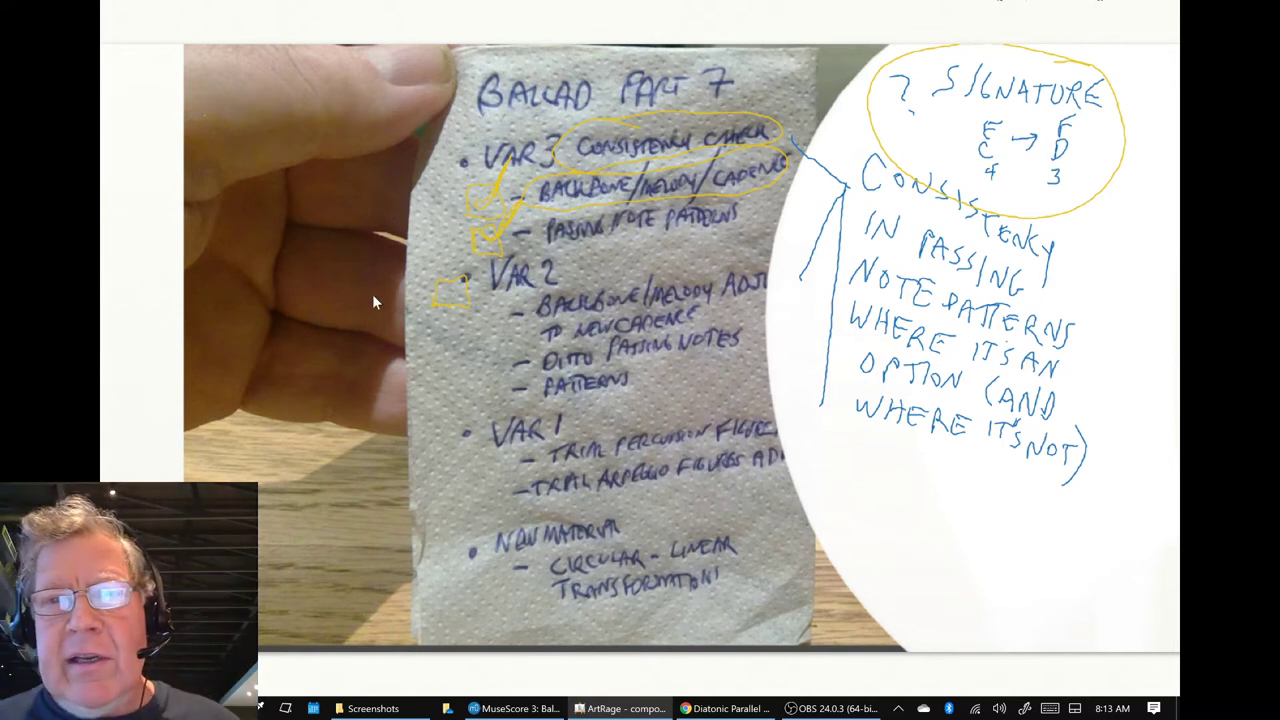
pyautogui.moveTo(928, 54)
pyautogui.mouseDown()
pyautogui.moveTo(896, 76)
pyautogui.moveTo(1140, 136)
pyautogui.moveTo(884, 176)
pyautogui.moveTo(1043, 55)
pyautogui.moveTo(950, 212)
pyautogui.moveTo(1040, 50)
pyautogui.moveTo(1070, 228)
pyautogui.moveTo(893, 86)
pyautogui.moveTo(1145, 180)
pyautogui.moveTo(896, 80)
pyautogui.mouseUp()
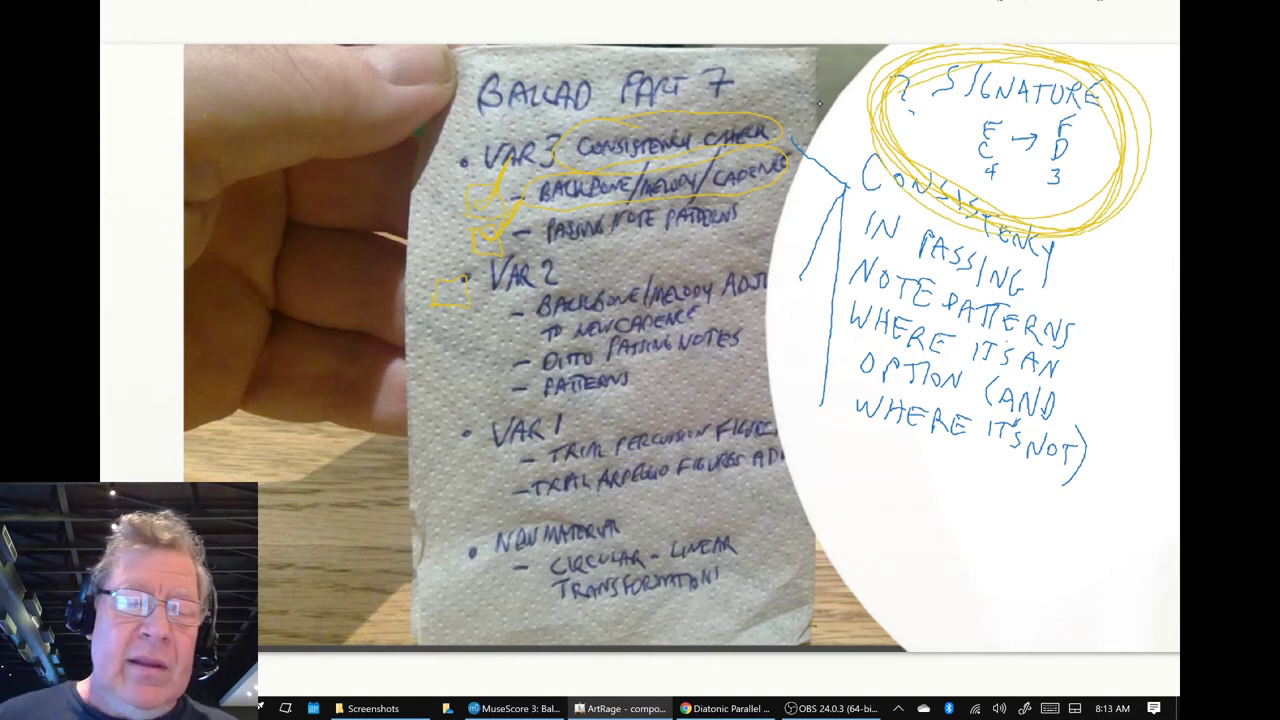
pyautogui.hotkey('alt', 'Tab')
pyautogui.hotkey('alt', 'Tab')
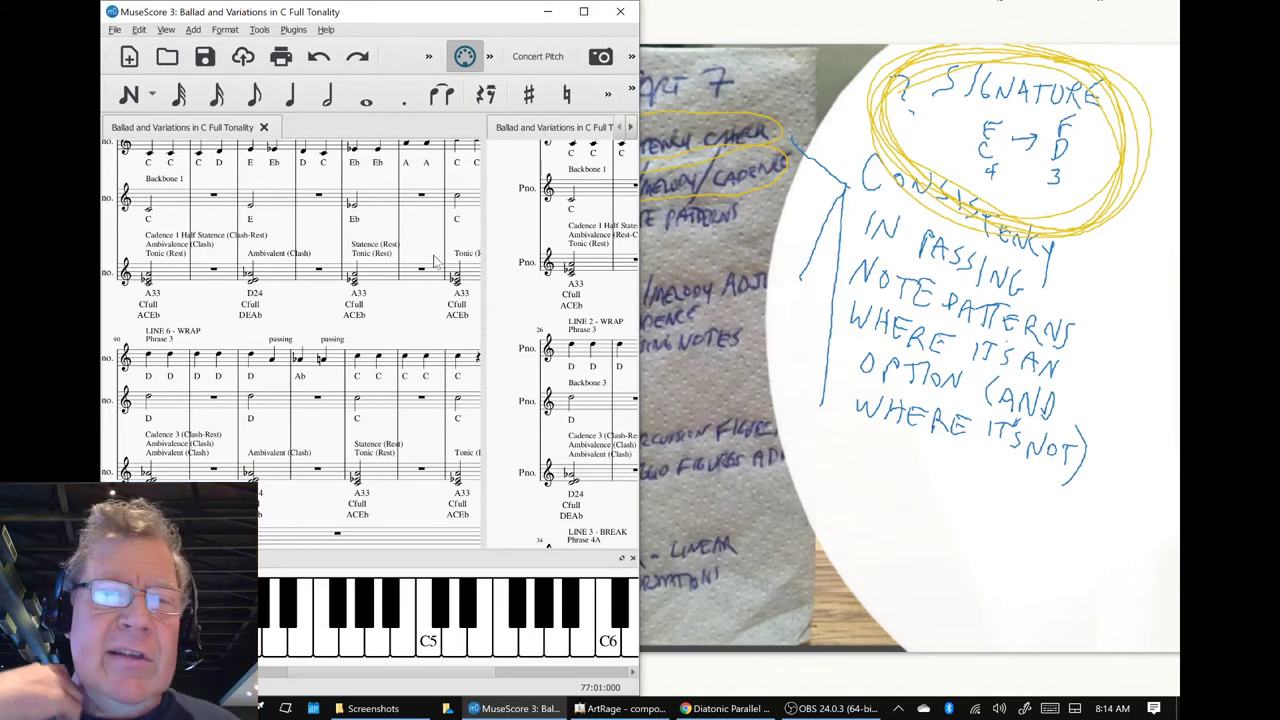
# - Widen and pan the score to LINE 3 – EXTEND, then play back from a selected chord
pyautogui.scroll(5, 400, 292)
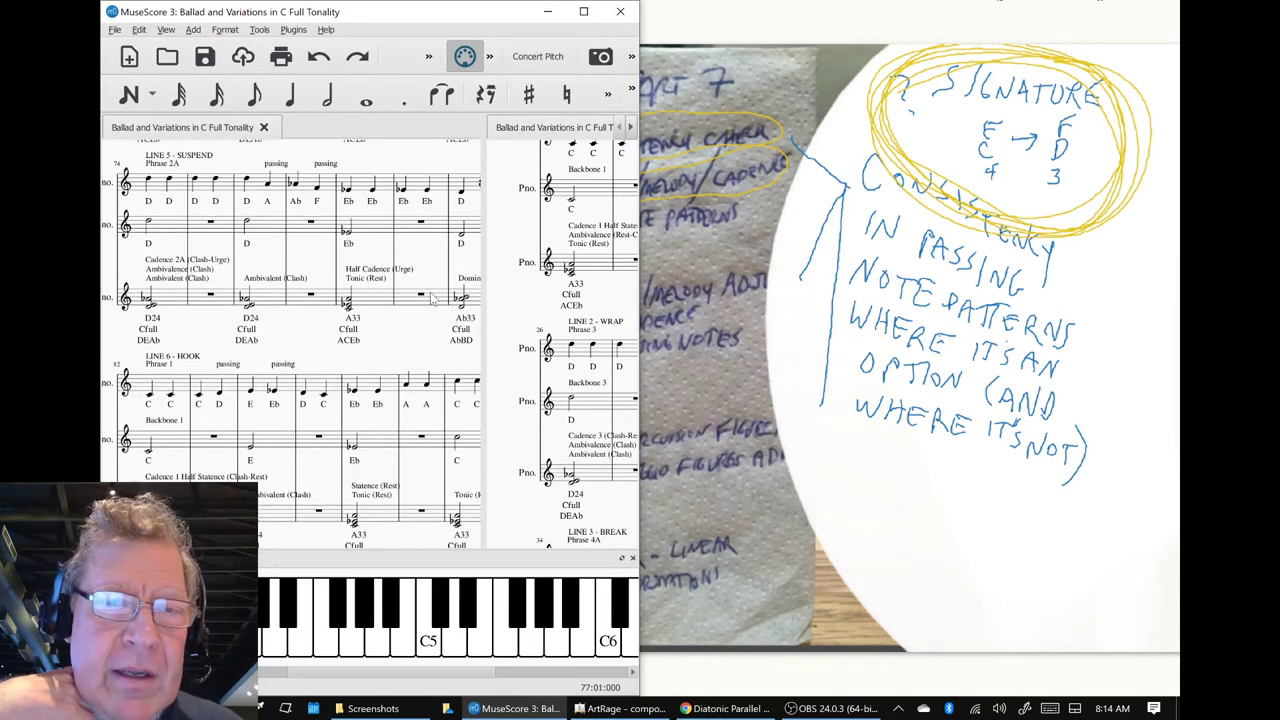
pyautogui.scroll(3, 507, 321)
pyautogui.scroll(5, 507, 321)
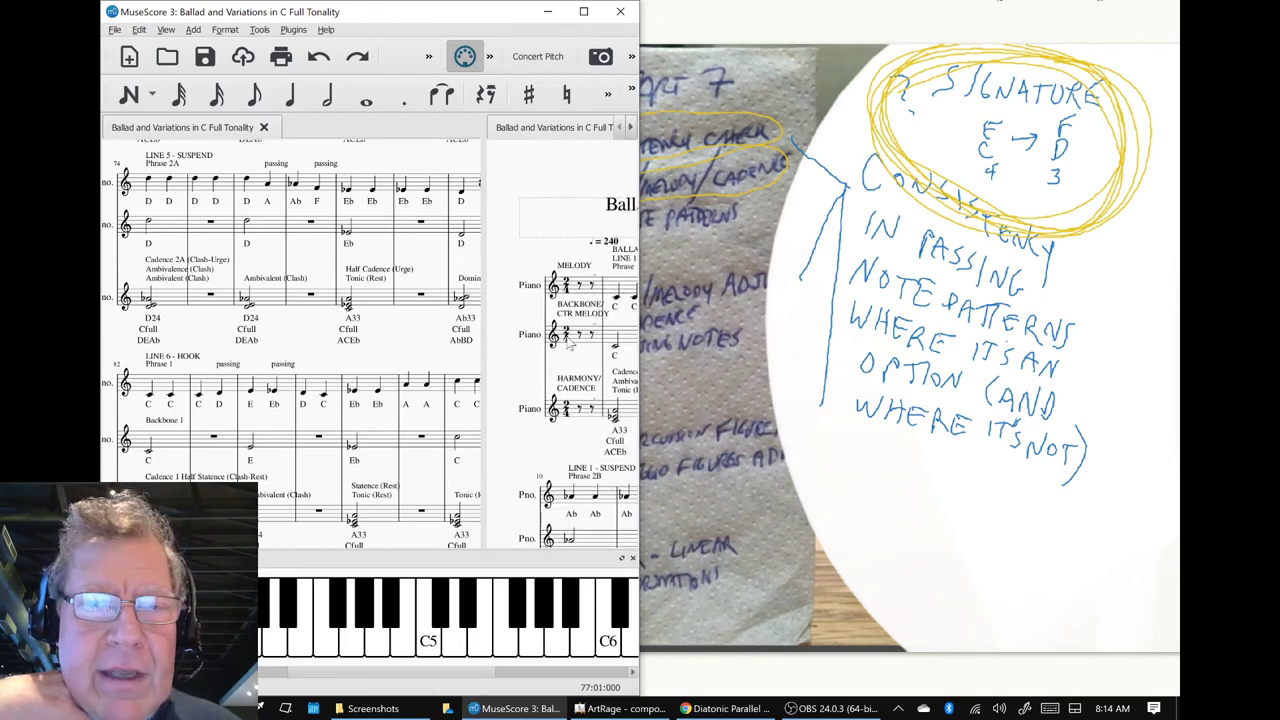
pyautogui.scroll(-3, 565, 342)
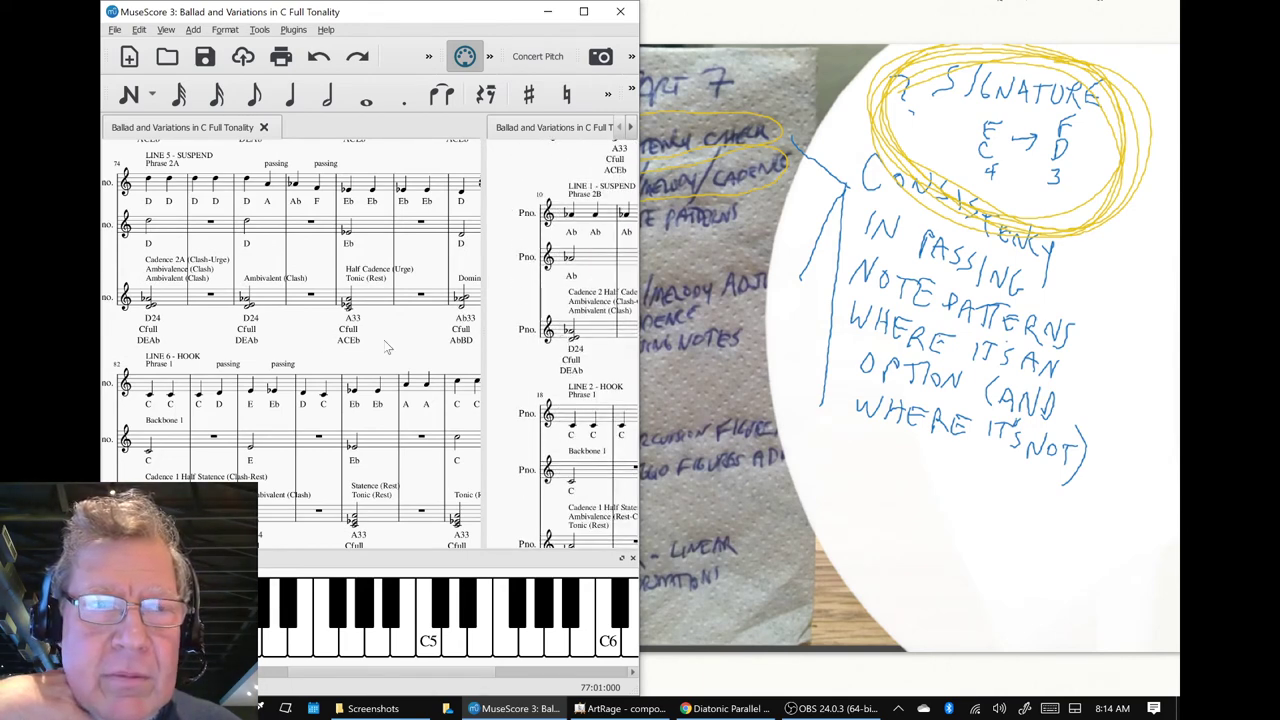
pyautogui.scroll(1, 388, 347)
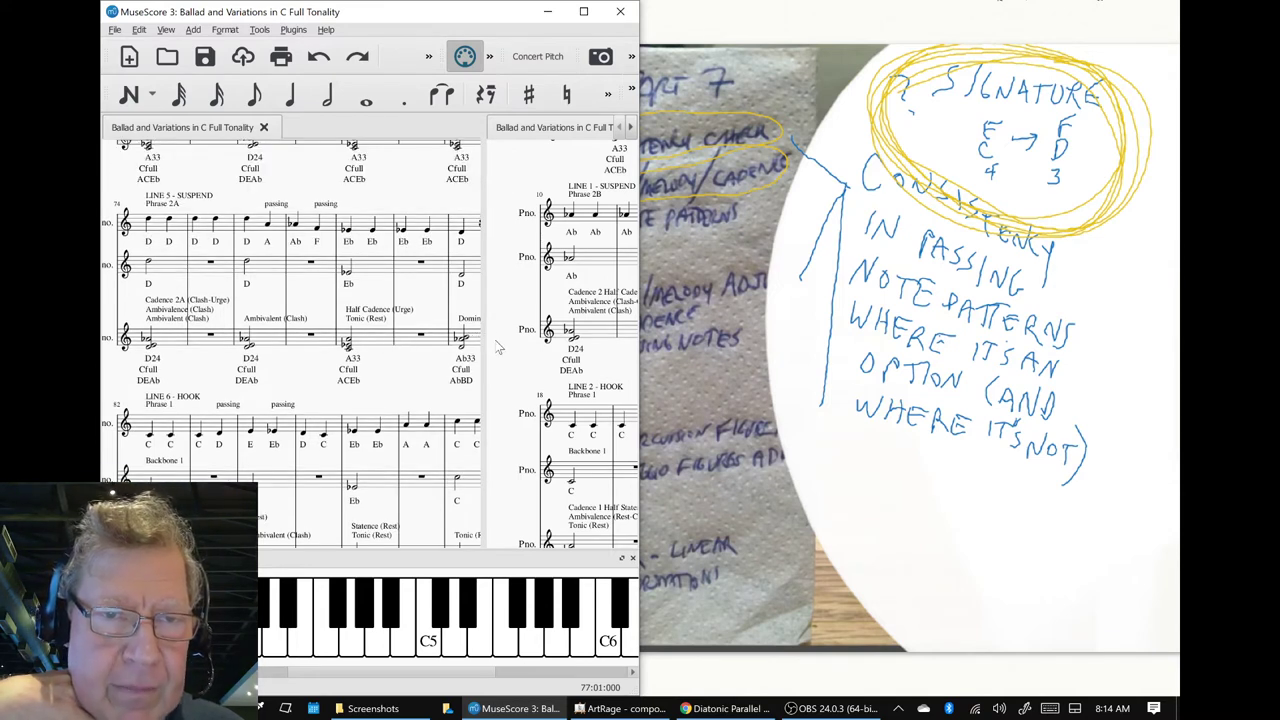
pyautogui.moveTo(488, 340); pyautogui.dragTo(540, 333)
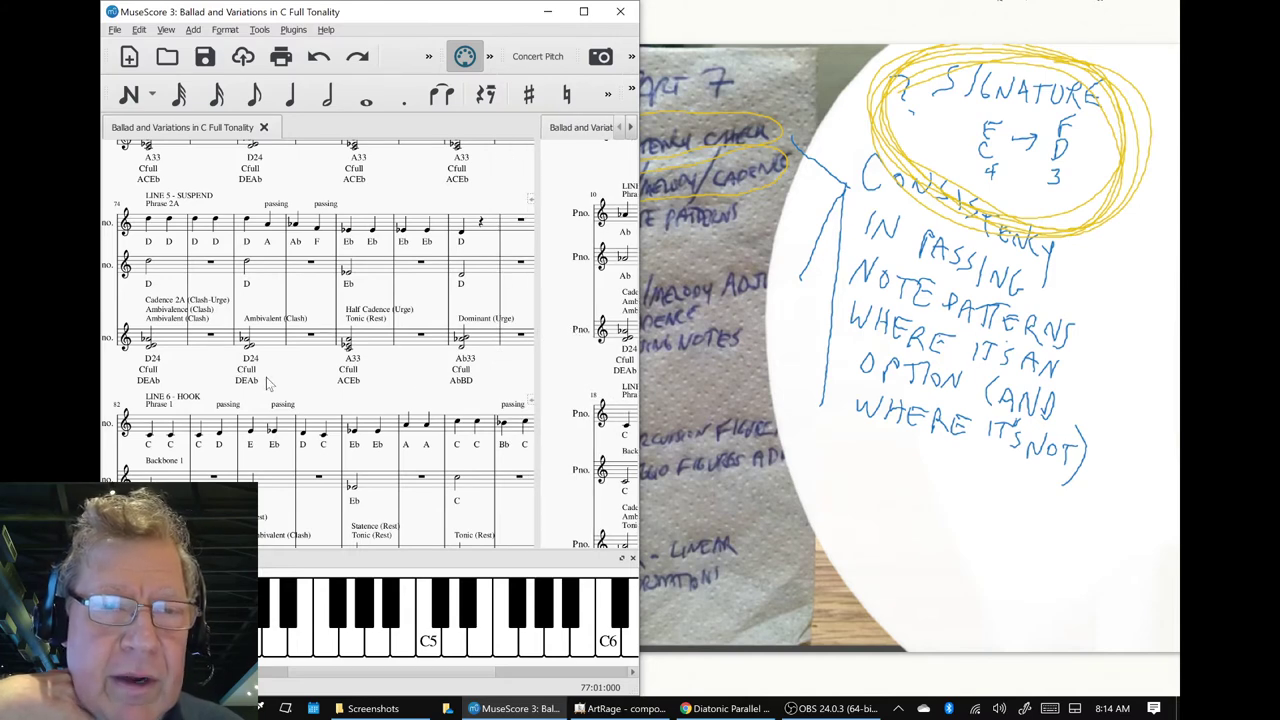
pyautogui.moveTo(408, 373); pyautogui.dragTo(341, 490)
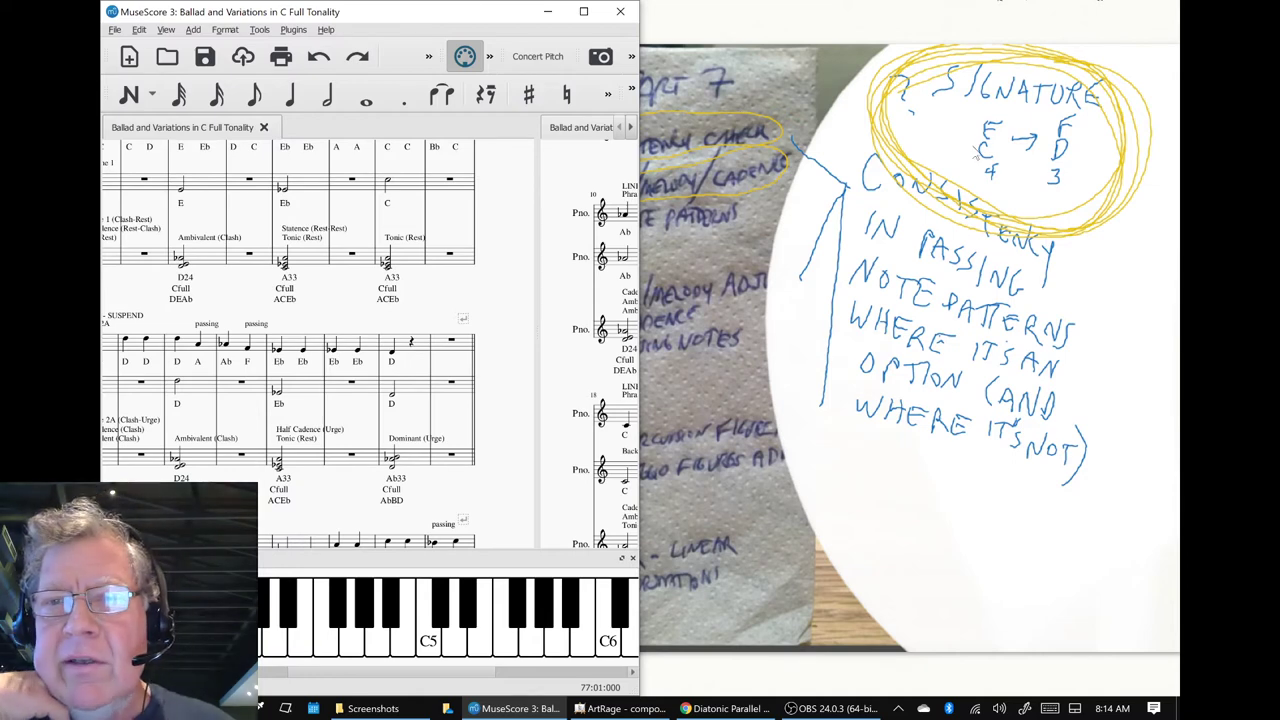
pyautogui.moveTo(435, 292); pyautogui.dragTo(486, 393)
pyautogui.scroll(8, 486, 393)
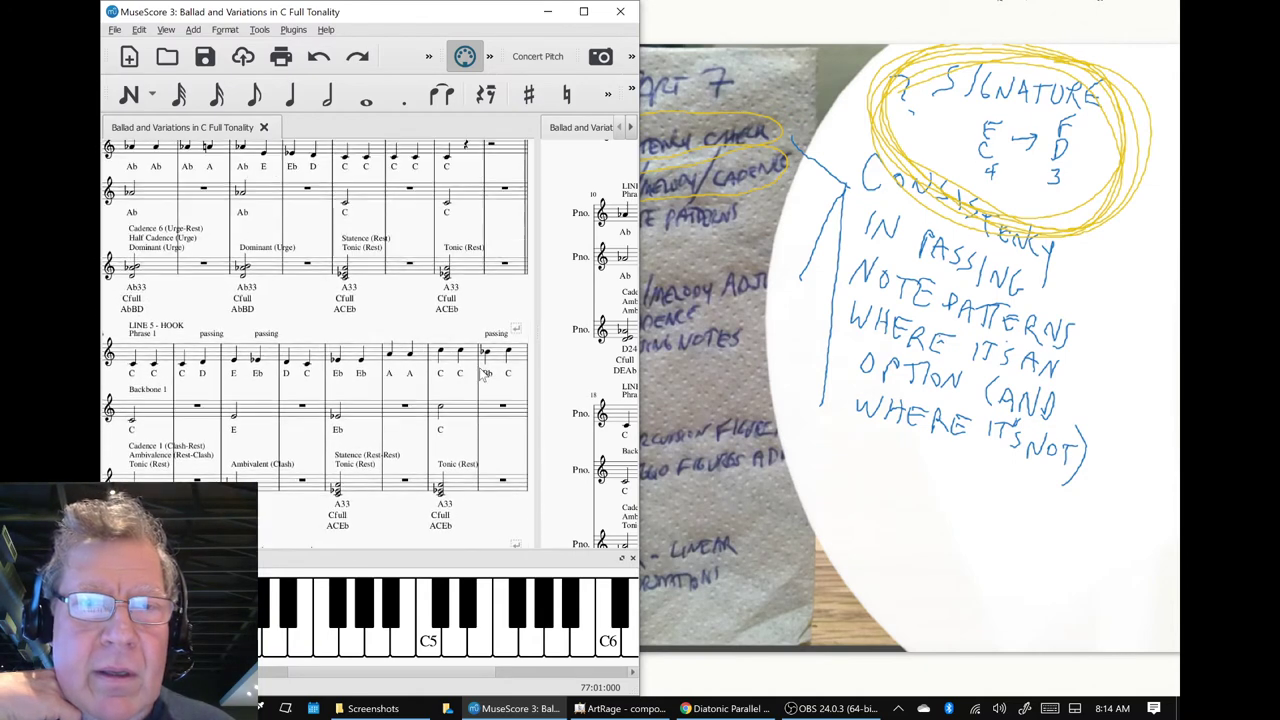
pyautogui.scroll(-1, 479, 370)
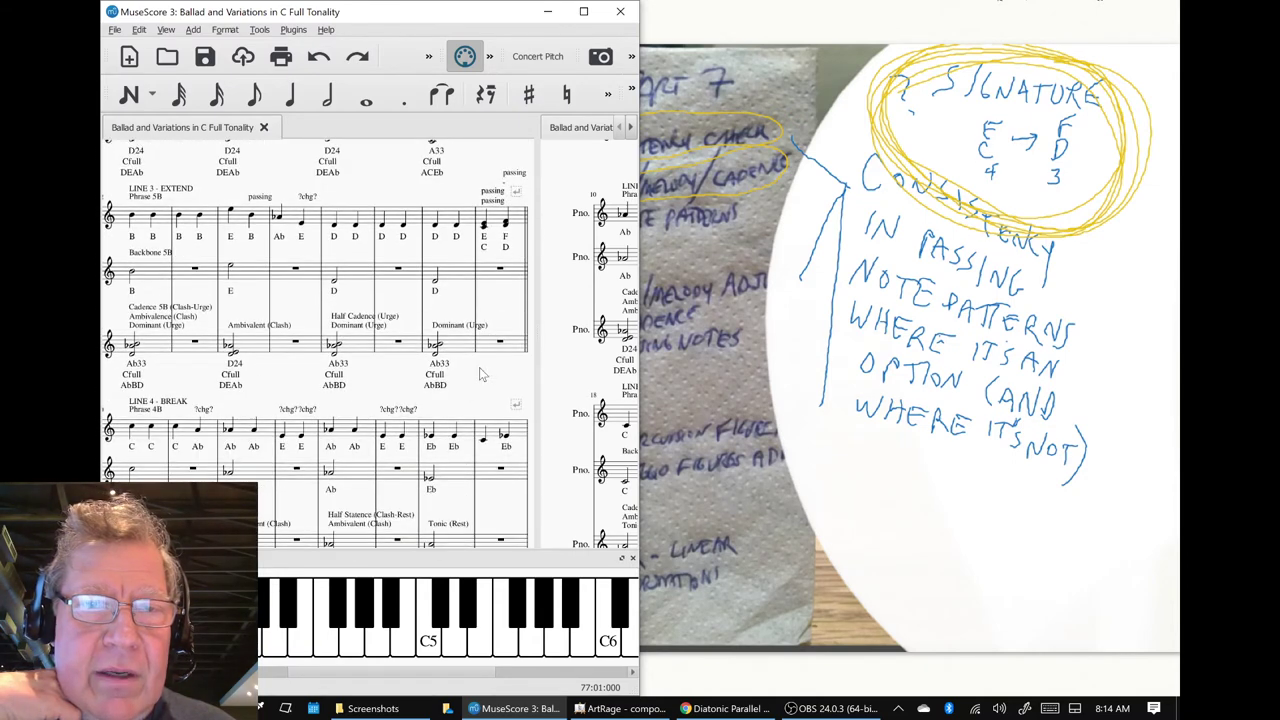
pyautogui.click(490, 222)
pyautogui.press('space')
pyautogui.press('space')
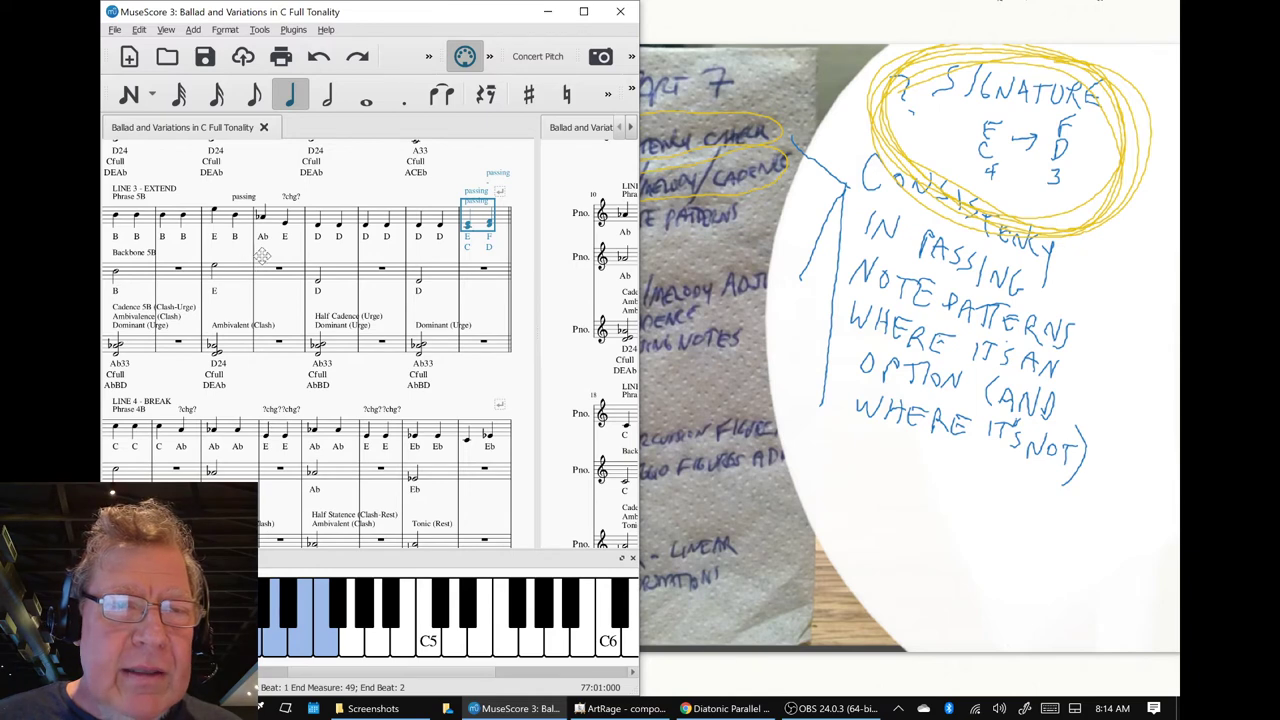
pyautogui.moveTo(255, 257); pyautogui.dragTo(322, 255)
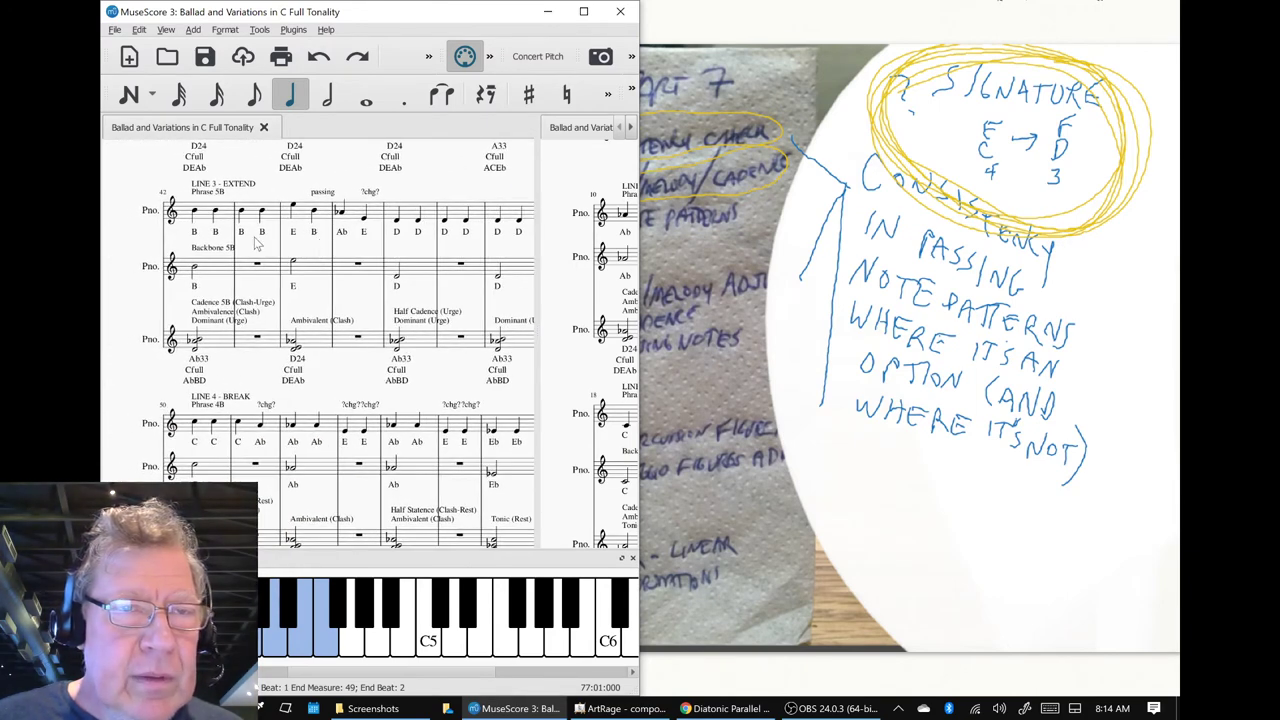
pyautogui.click(368, 195)
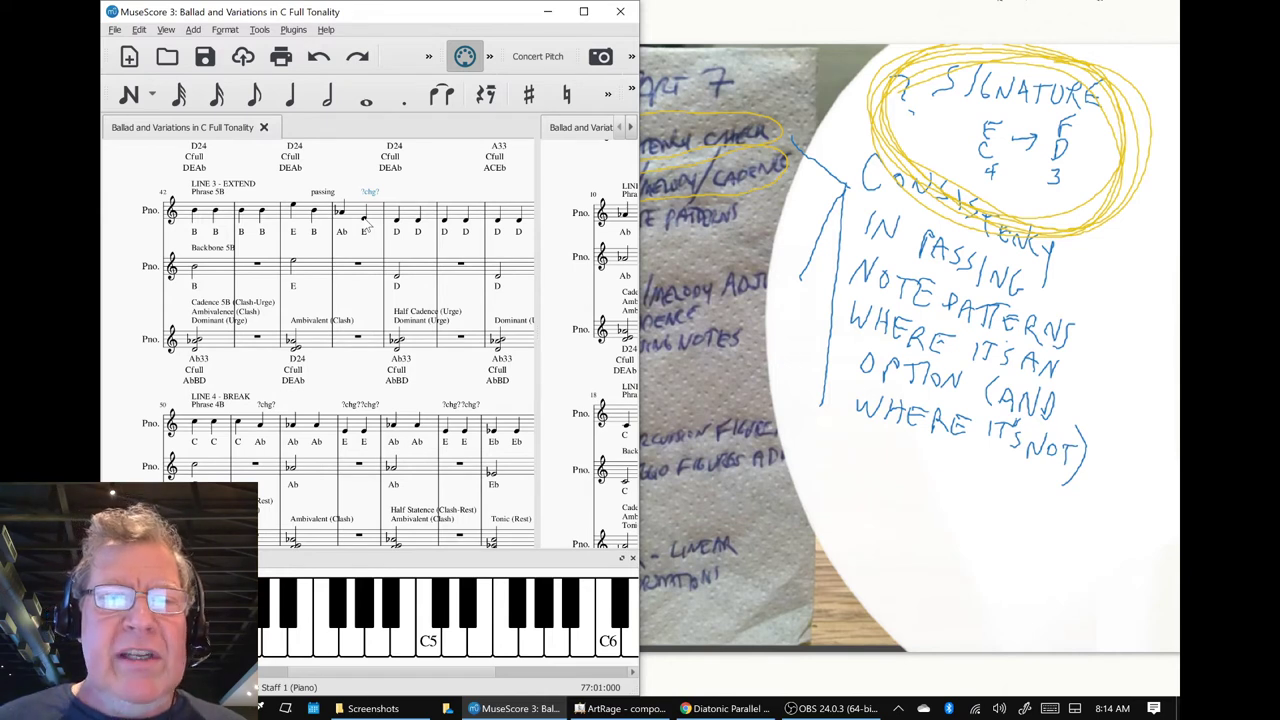
pyautogui.click(318, 336)
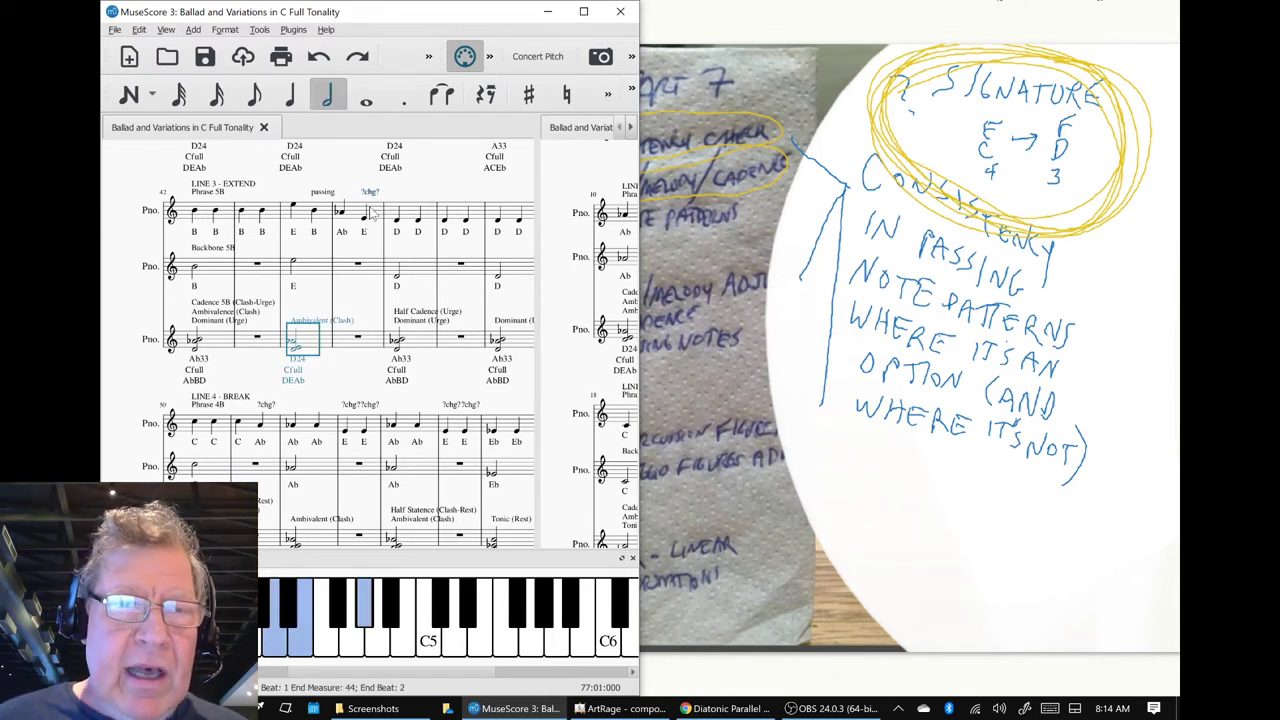
pyautogui.click(370, 213)
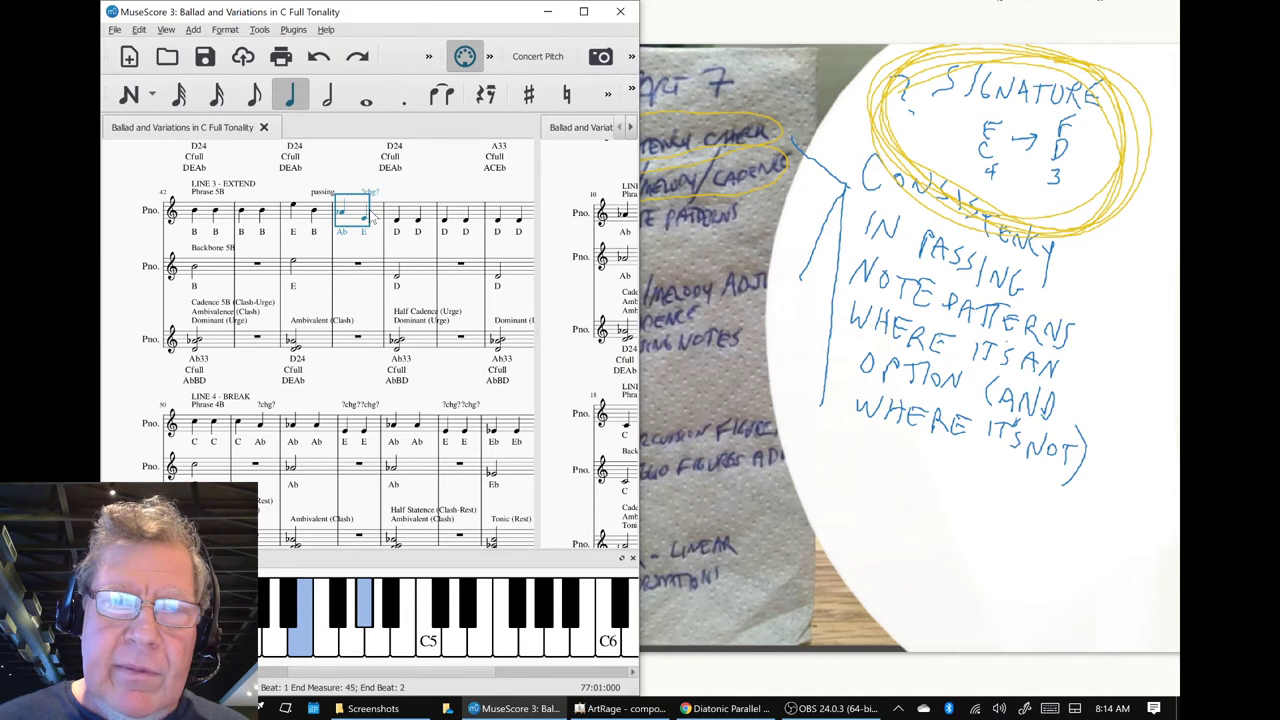
pyautogui.click(318, 340)
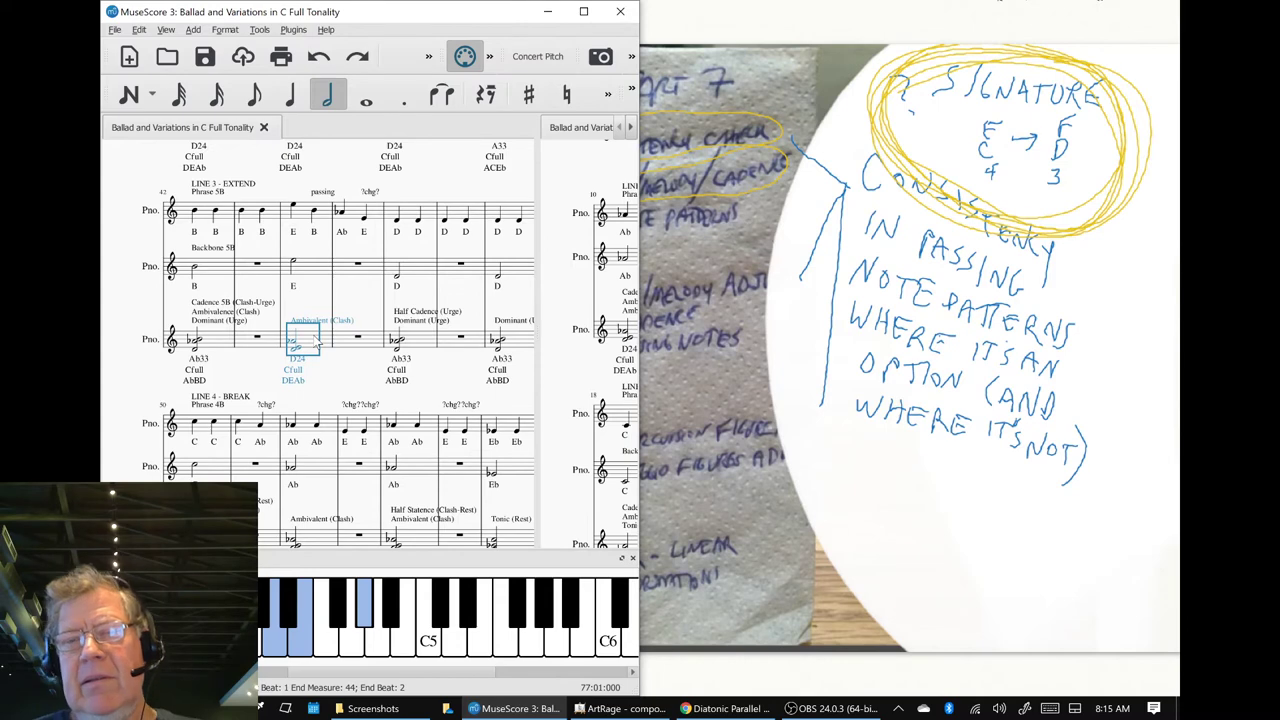
# - Circle the CONSISTENCY IN PASSING NOTE PATTERNS note on the napkin in yellow
pyautogui.click(800, 427)
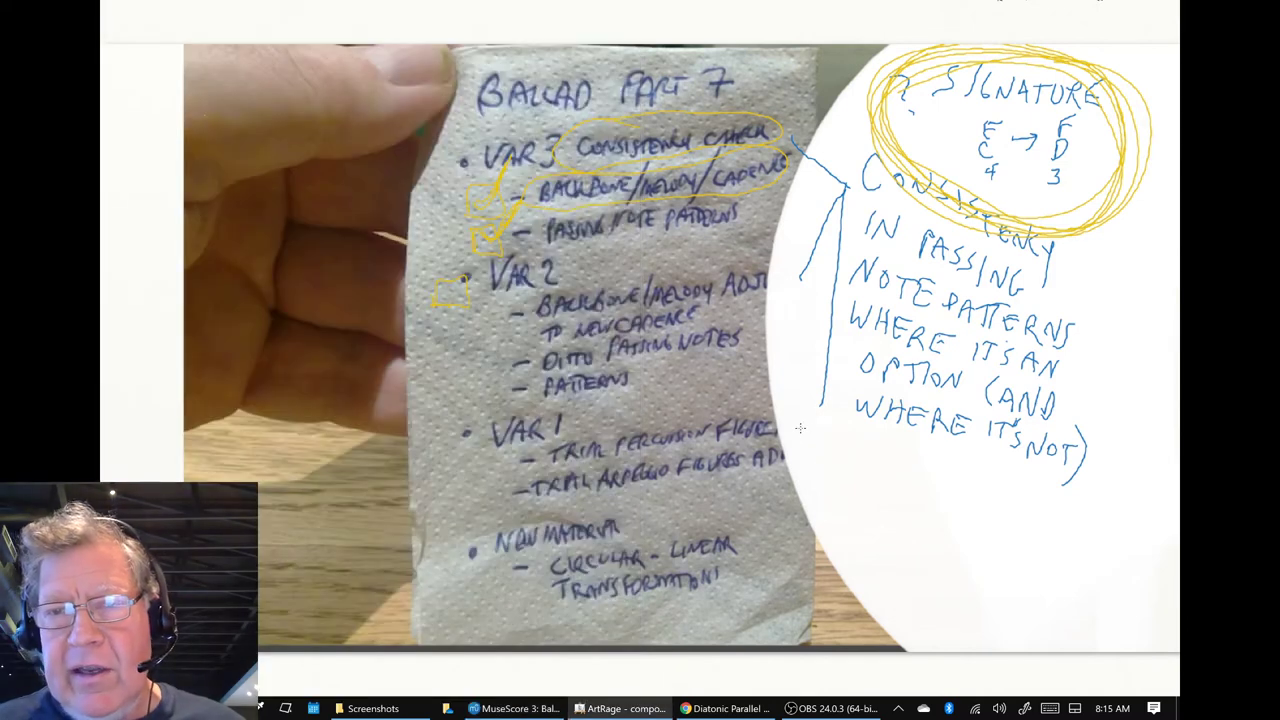
pyautogui.moveTo(1020, 196)
pyautogui.mouseDown()
pyautogui.moveTo(822, 402)
pyautogui.moveTo(1098, 206)
pyautogui.moveTo(900, 437)
pyautogui.moveTo(1050, 160)
pyautogui.moveTo(920, 484)
pyautogui.moveTo(946, 150)
pyautogui.moveTo(1090, 437)
pyautogui.mouseUp()
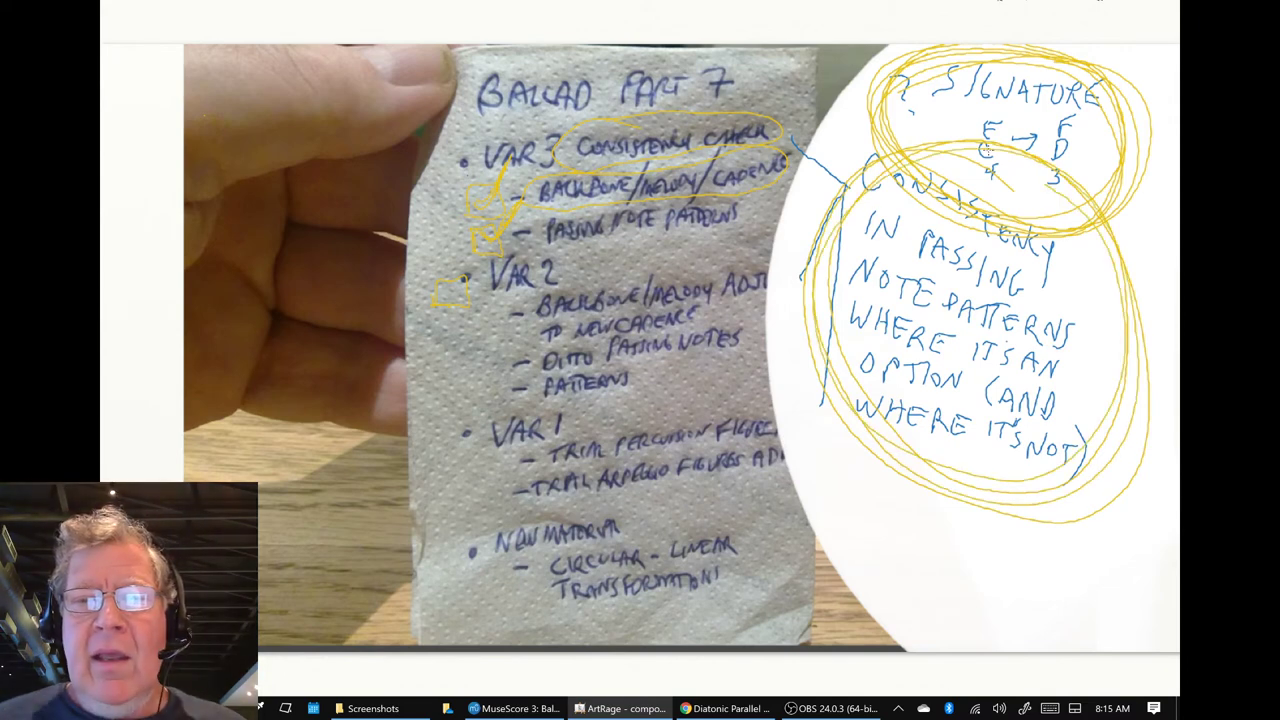
pyautogui.hotkey('alt', 'Tab')
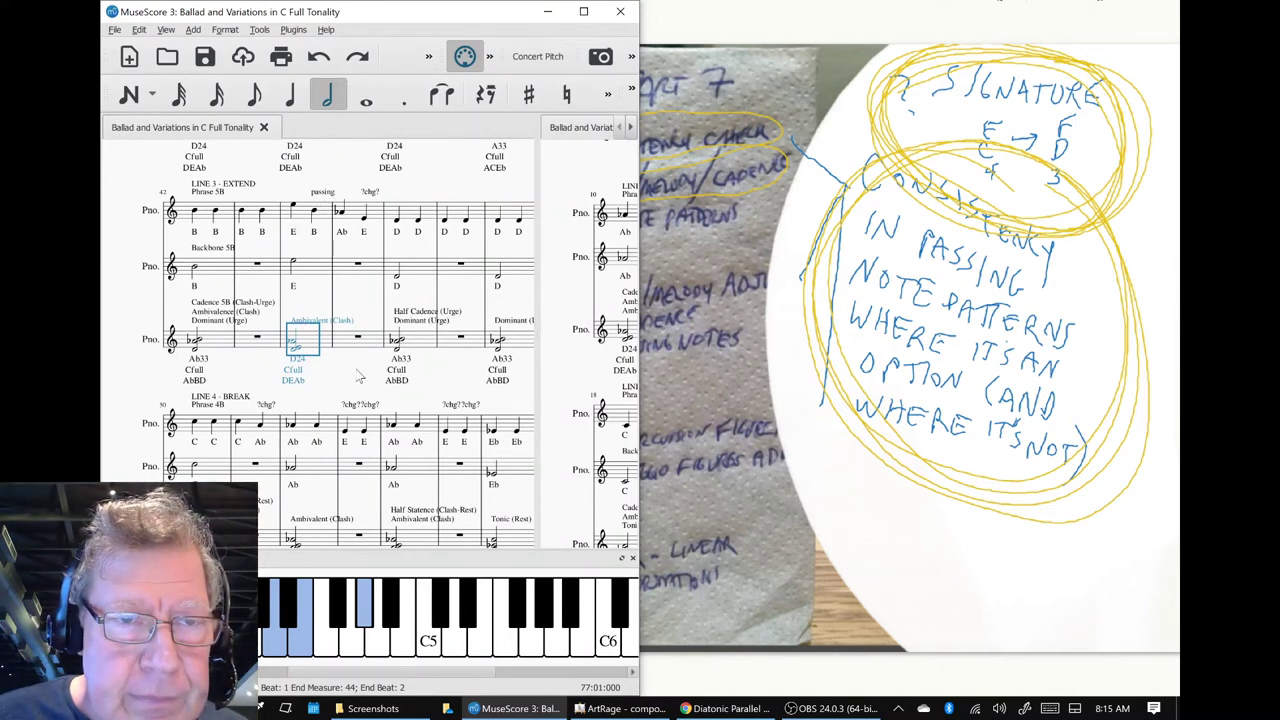
# - Replace measure 45's E with C, raise it to D, then lower it to Db
pyautogui.moveTo(354, 369); pyautogui.dragTo(302, 367)
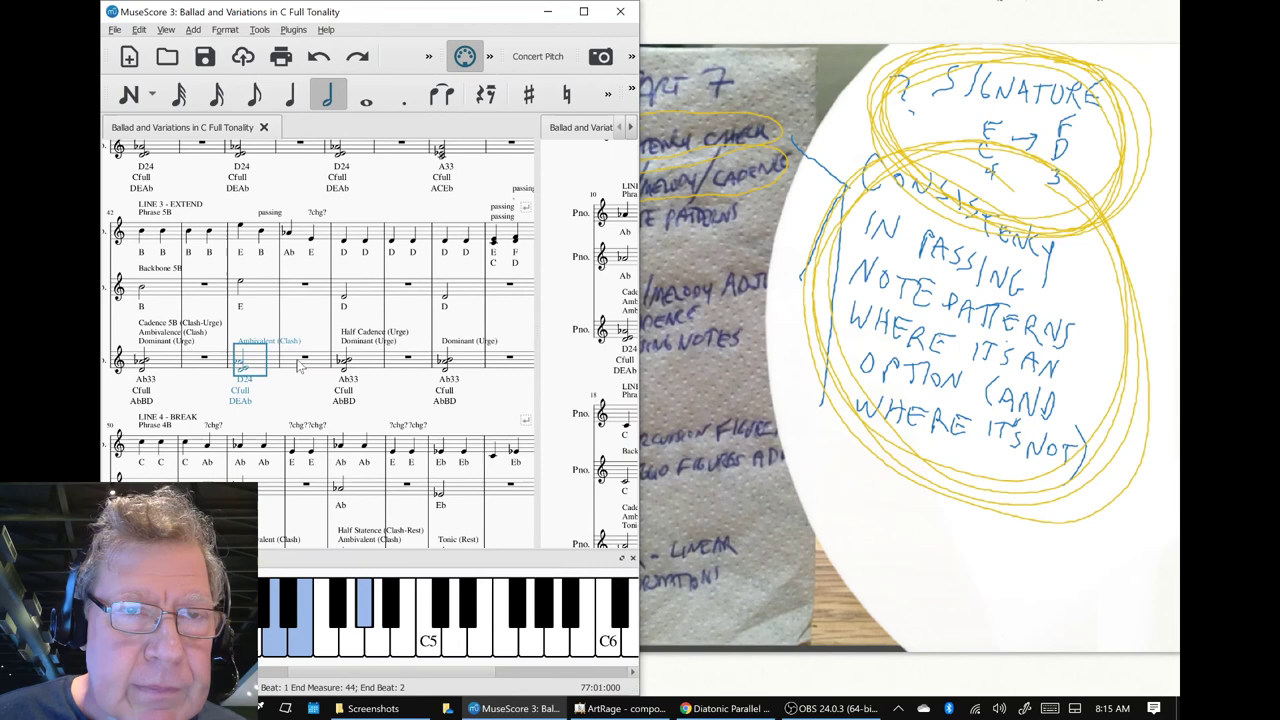
pyautogui.click(329, 219)
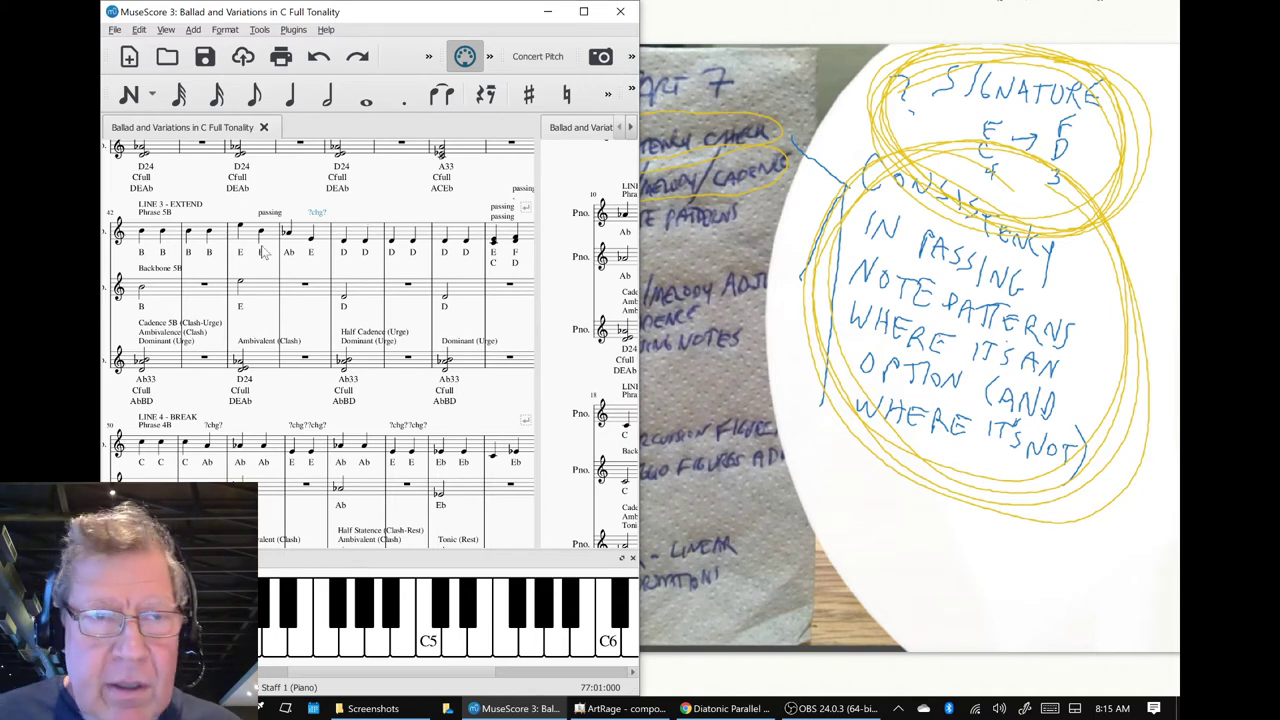
pyautogui.press('n')
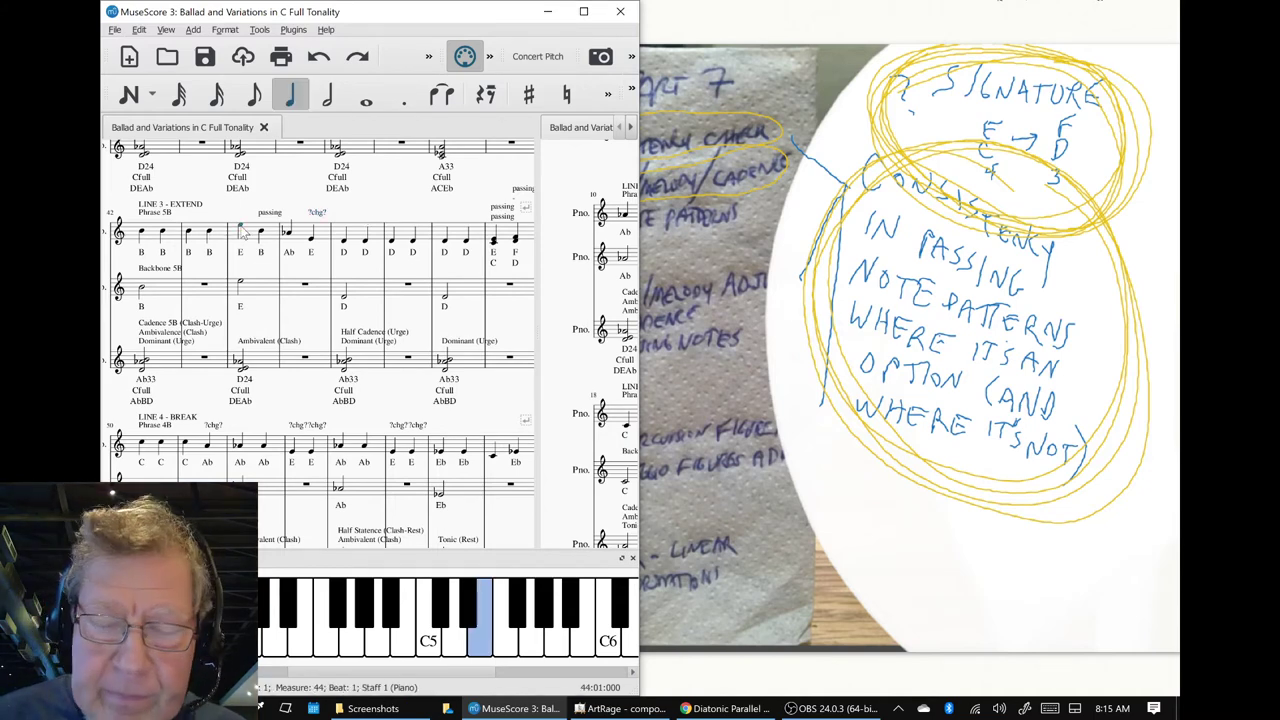
pyautogui.press('c')
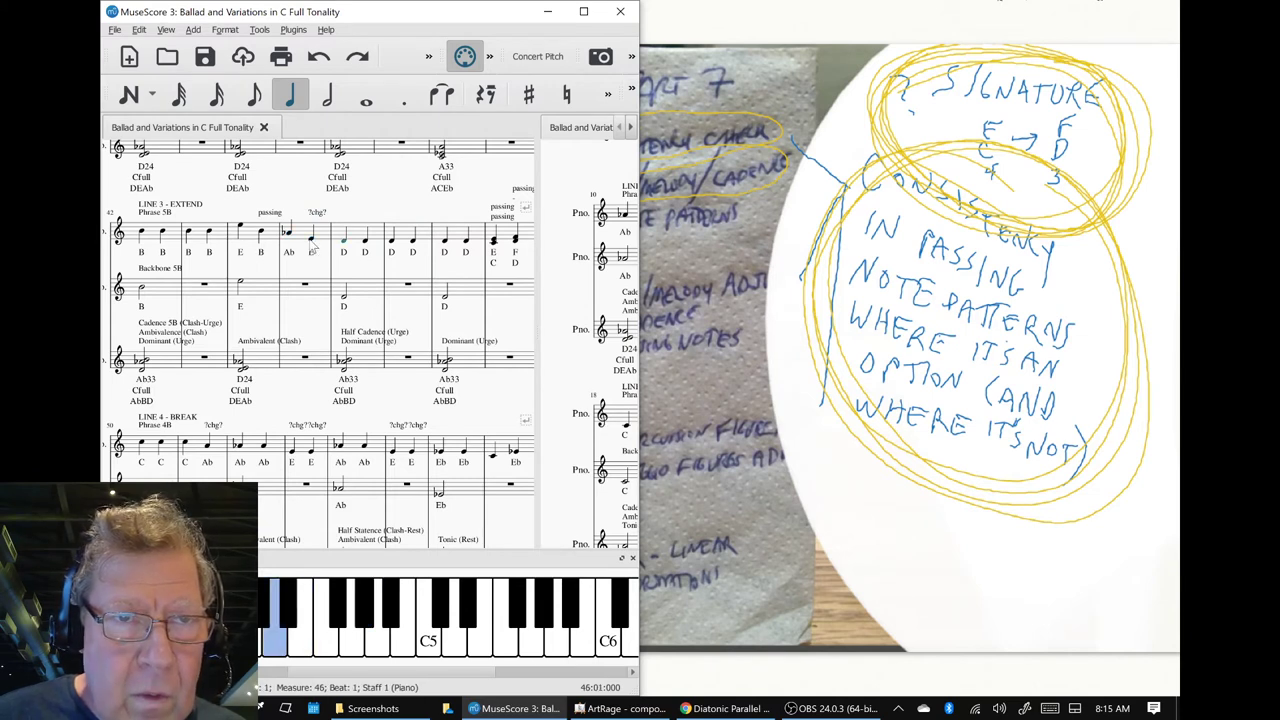
pyautogui.press('Up')
pyautogui.press('Up')
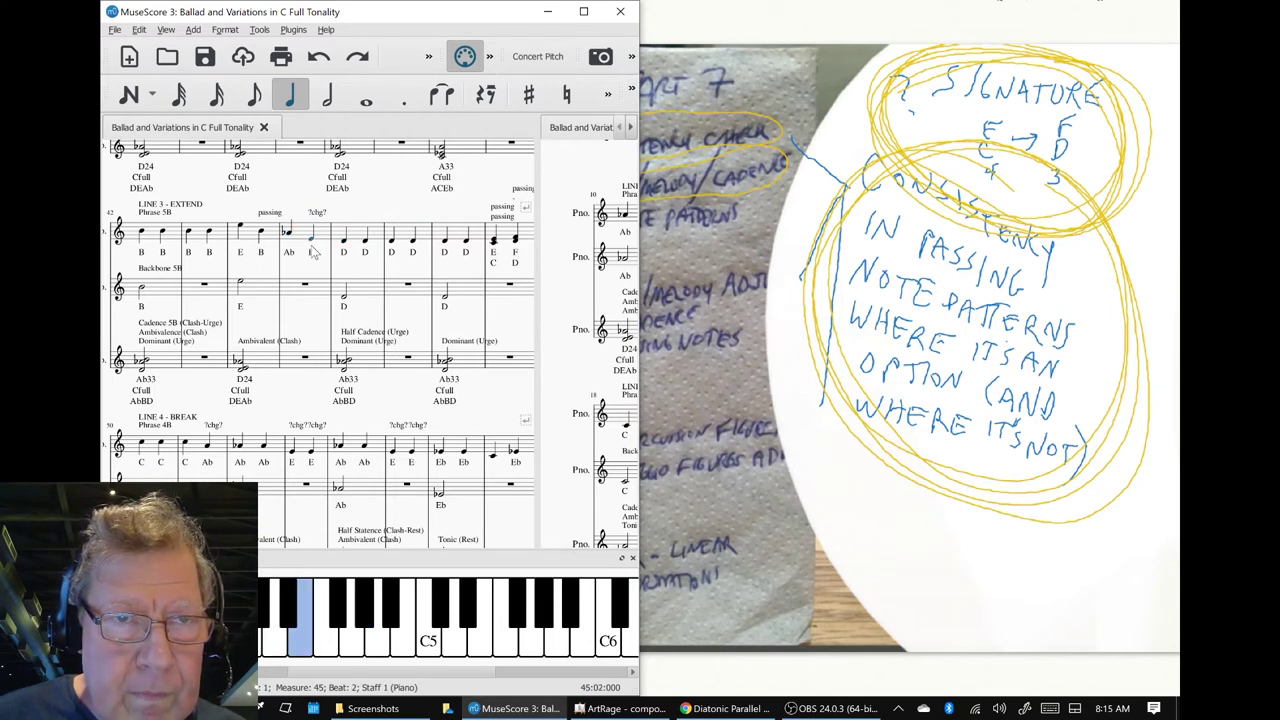
pyautogui.press('space')
pyautogui.press('space')
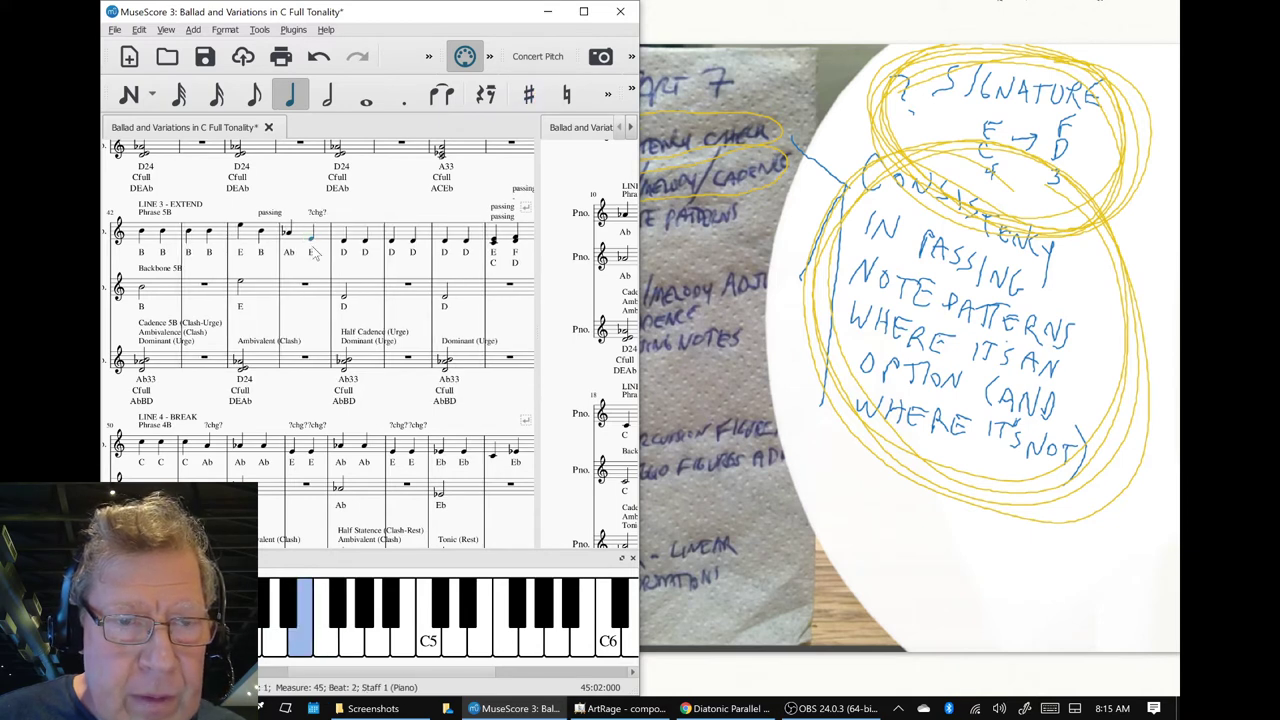
pyautogui.press('Down')
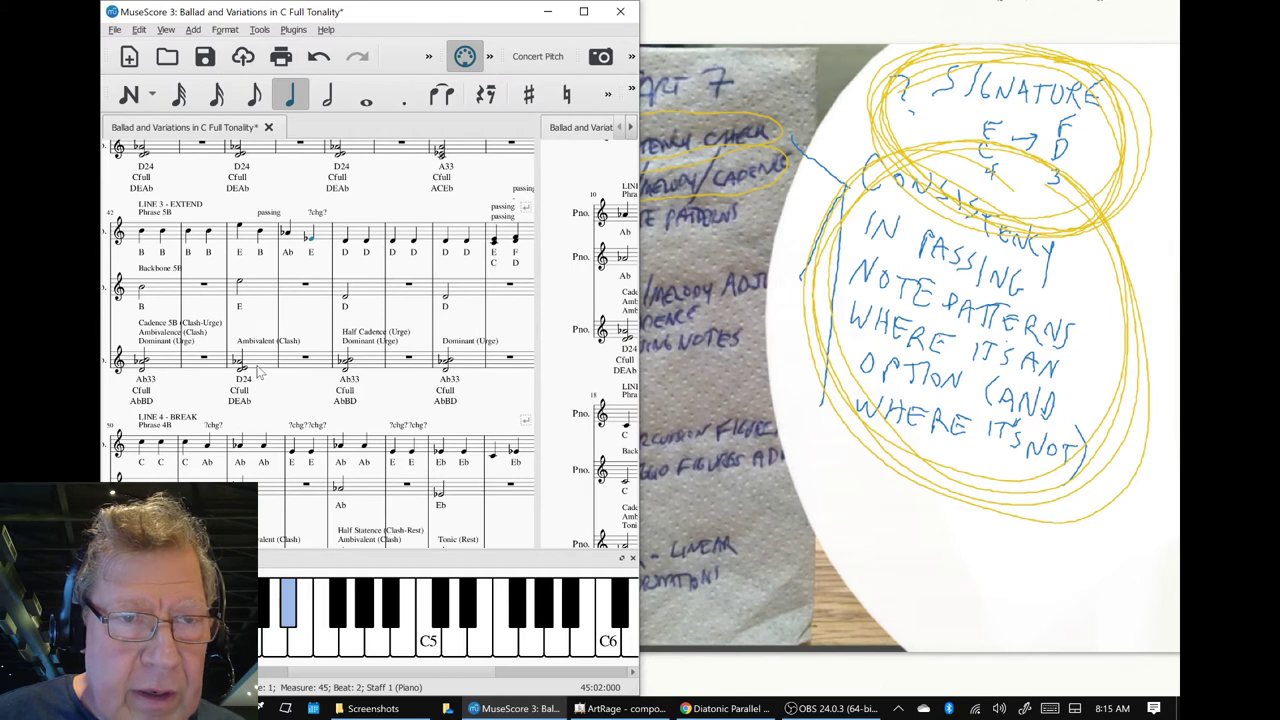
# - Check the measure 44 D24 chord and melody notes around the new Db, then save
pyautogui.click(258, 368)
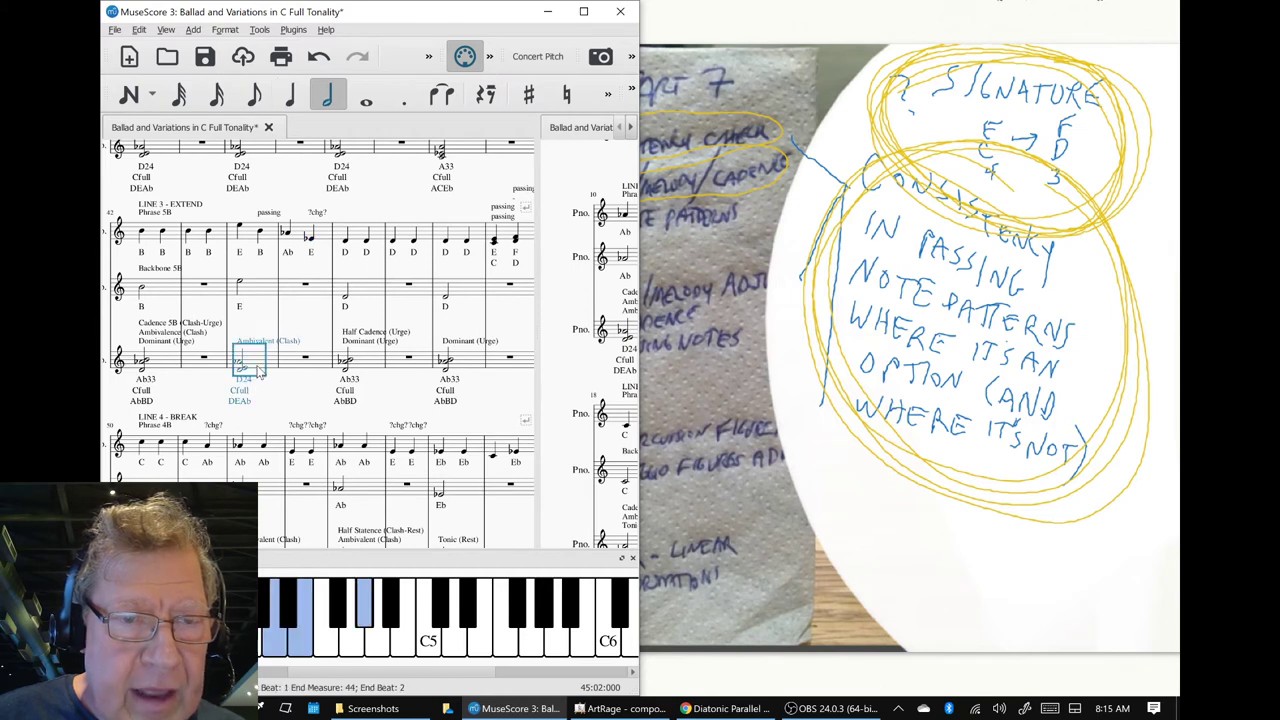
pyautogui.click(240, 231)
pyautogui.press('Right')
pyautogui.press('Right')
pyautogui.press('Right')
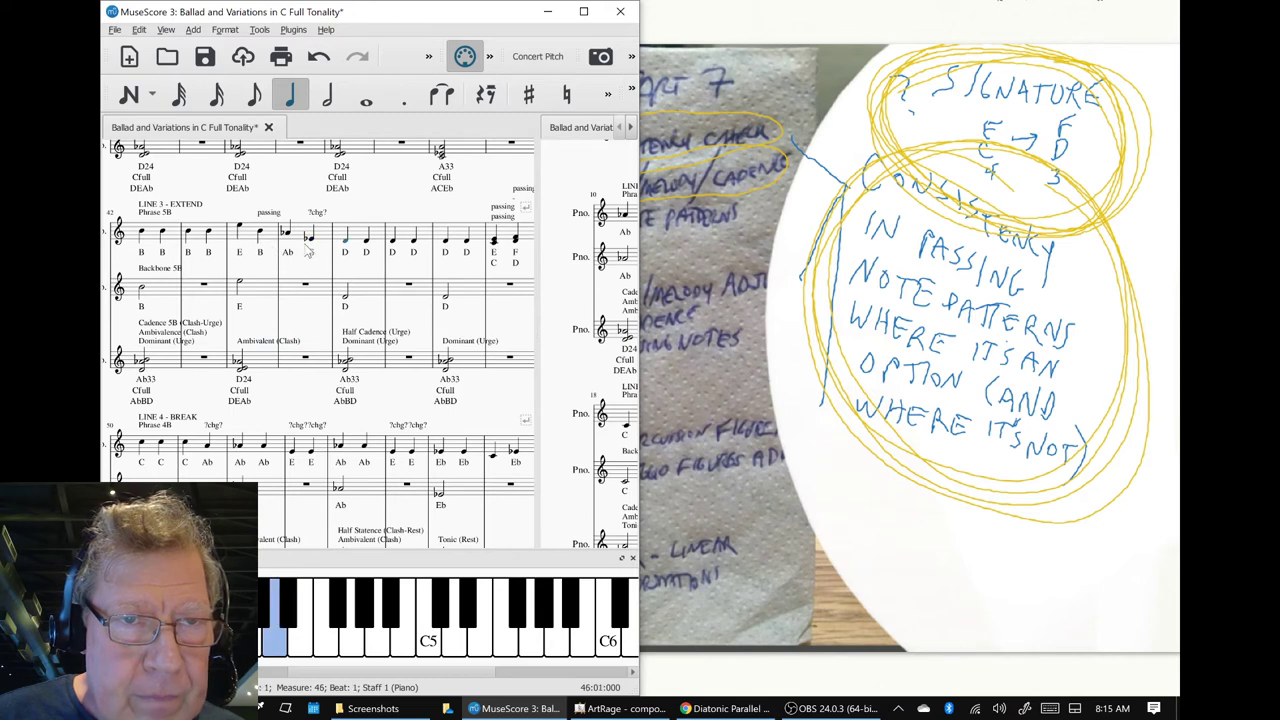
pyautogui.click(243, 230)
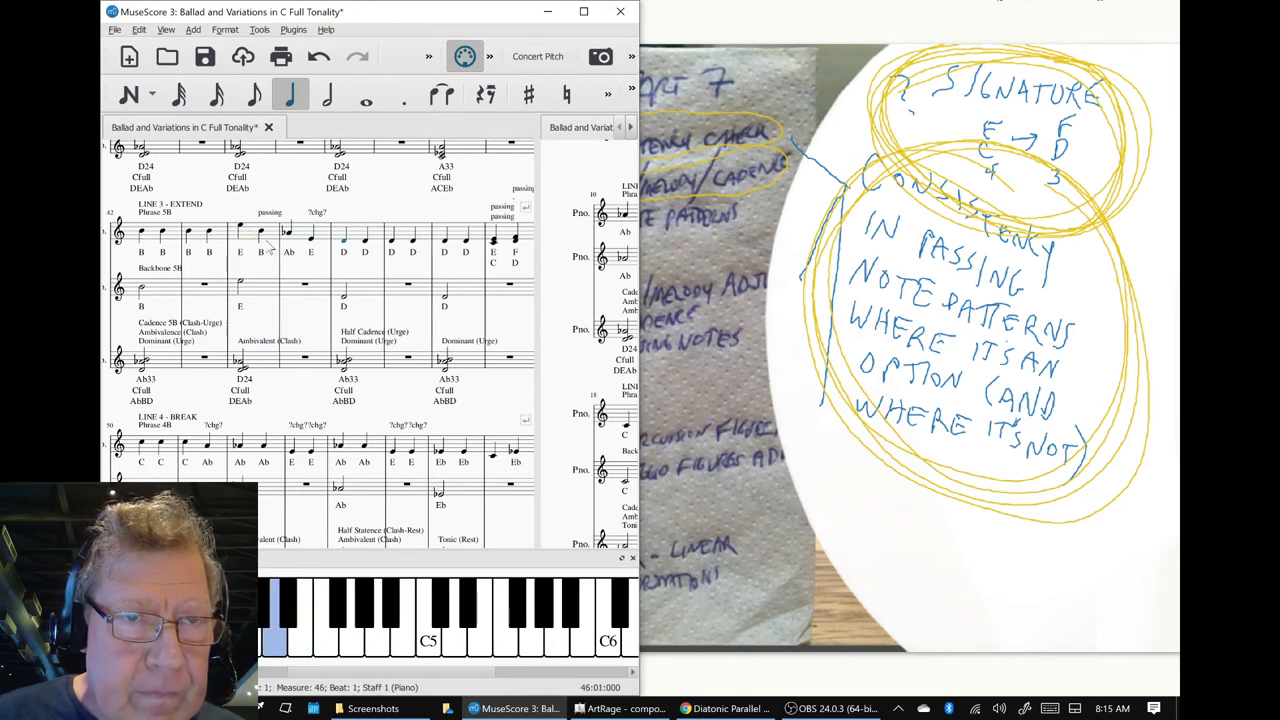
pyautogui.click(296, 267)
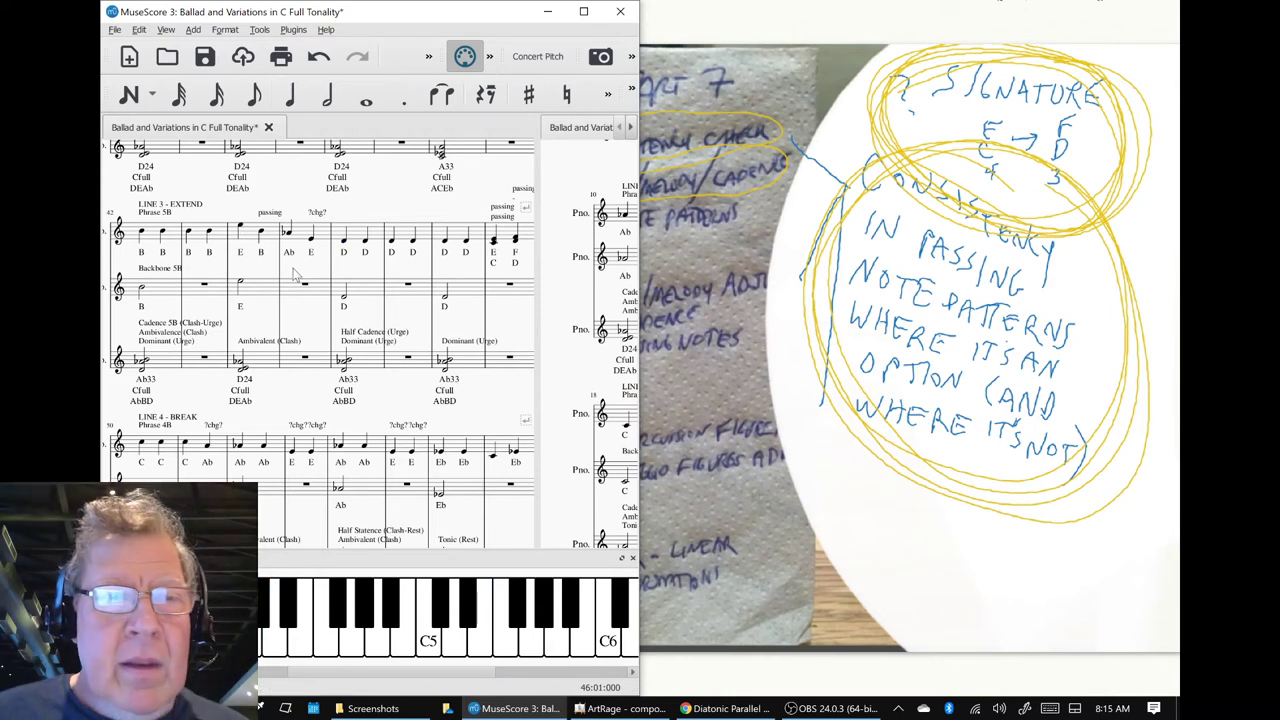
pyautogui.hotkey('ctrl', 's')
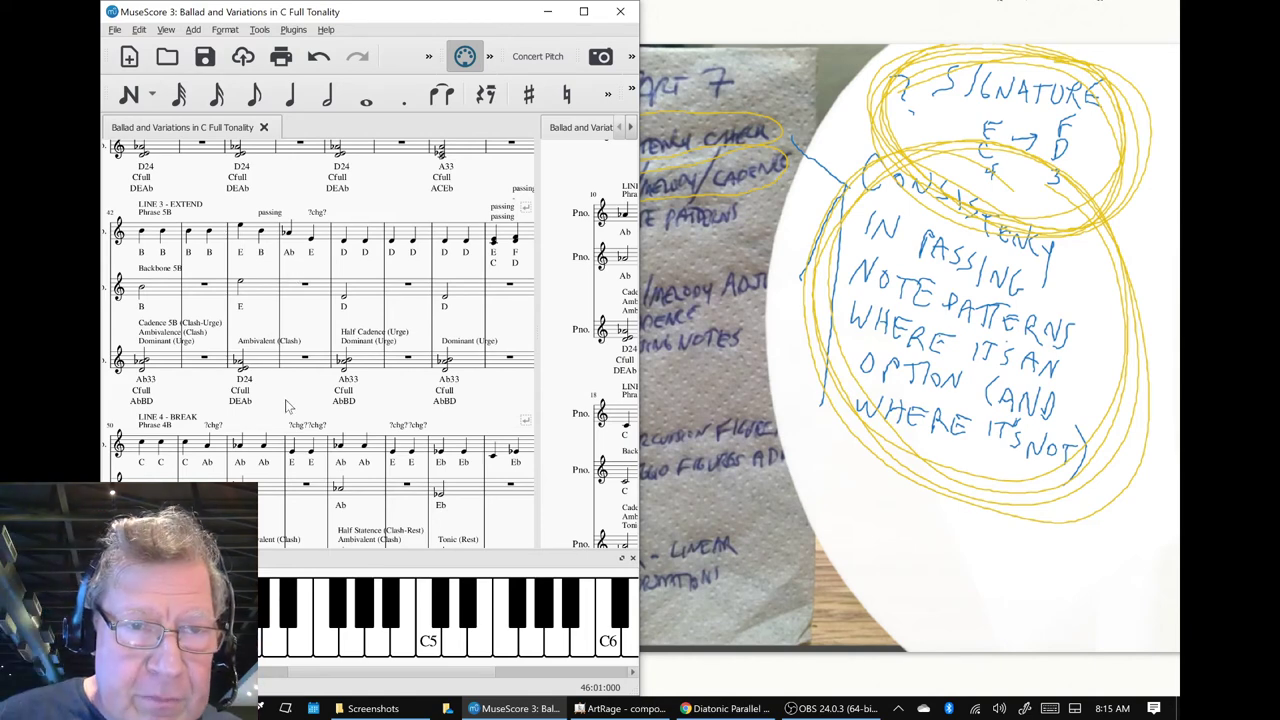
pyautogui.scroll(-1, 288, 399)
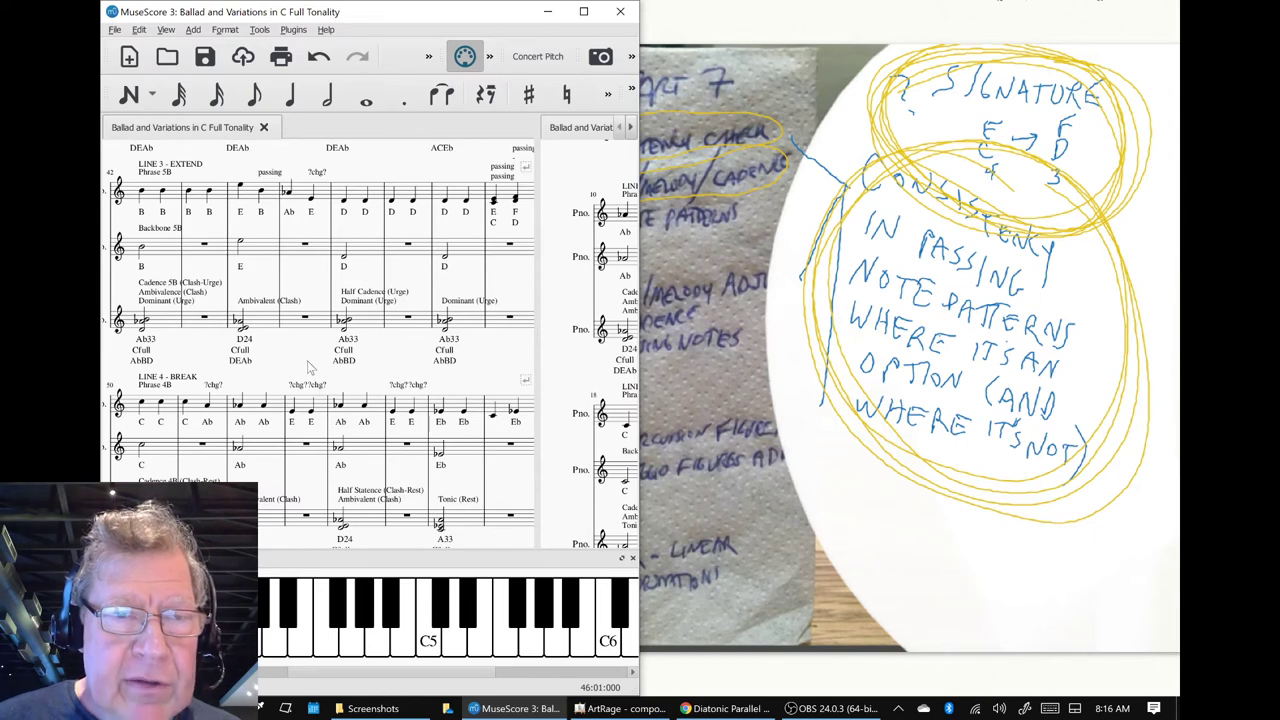
# - Inspect the measure 4–5 melody notes (Eb, D) and the D24 chord without editing
pyautogui.scroll(10, 310, 368)
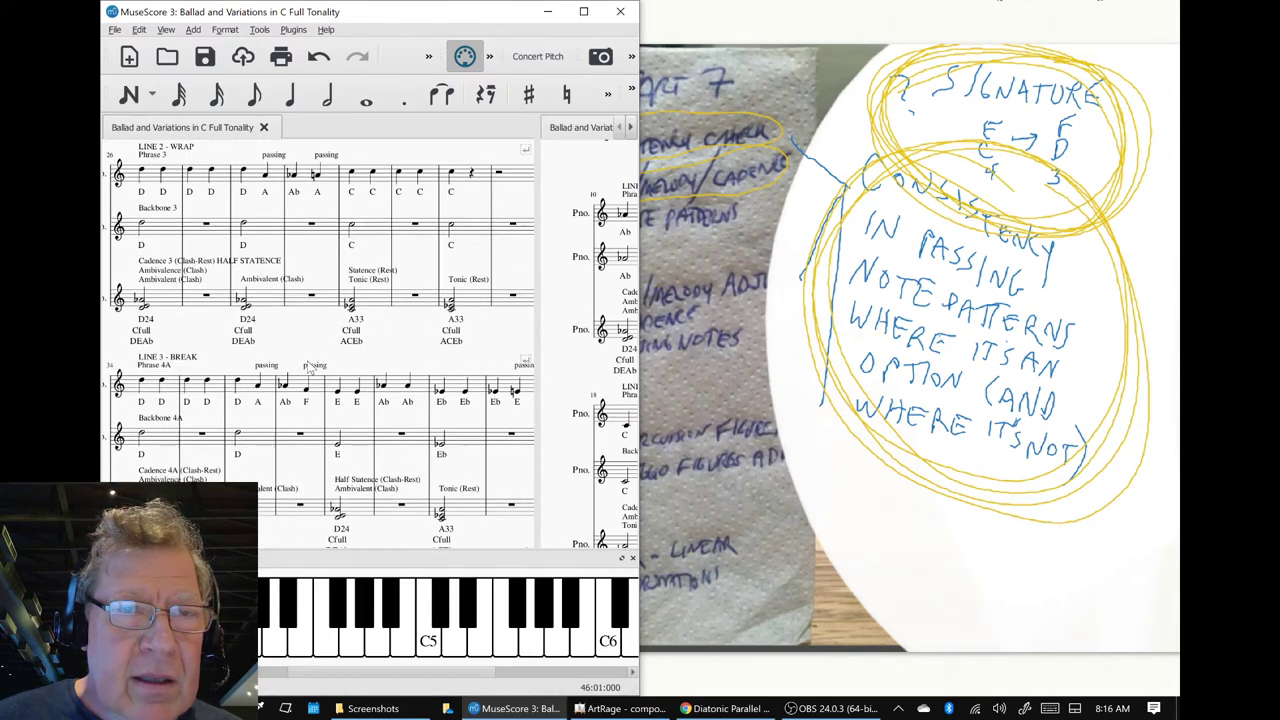
pyautogui.scroll(10, 309, 368)
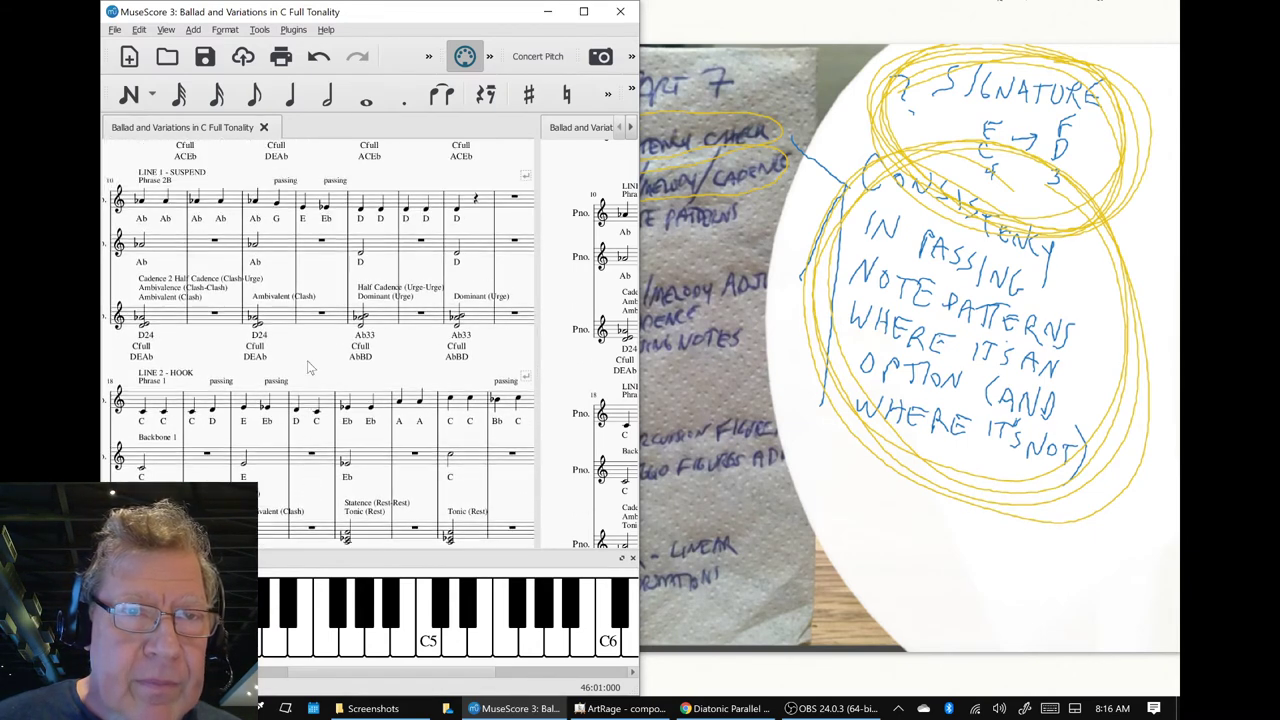
pyautogui.scroll(8, 309, 368)
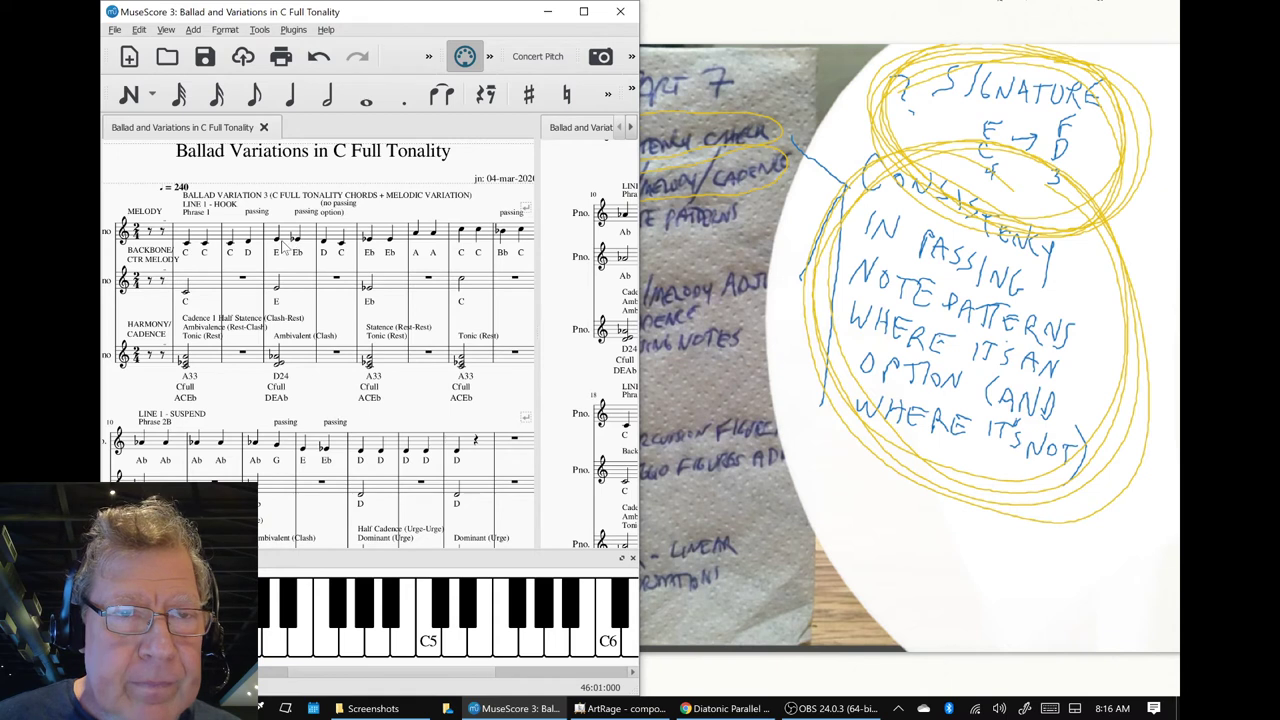
pyautogui.click(296, 240)
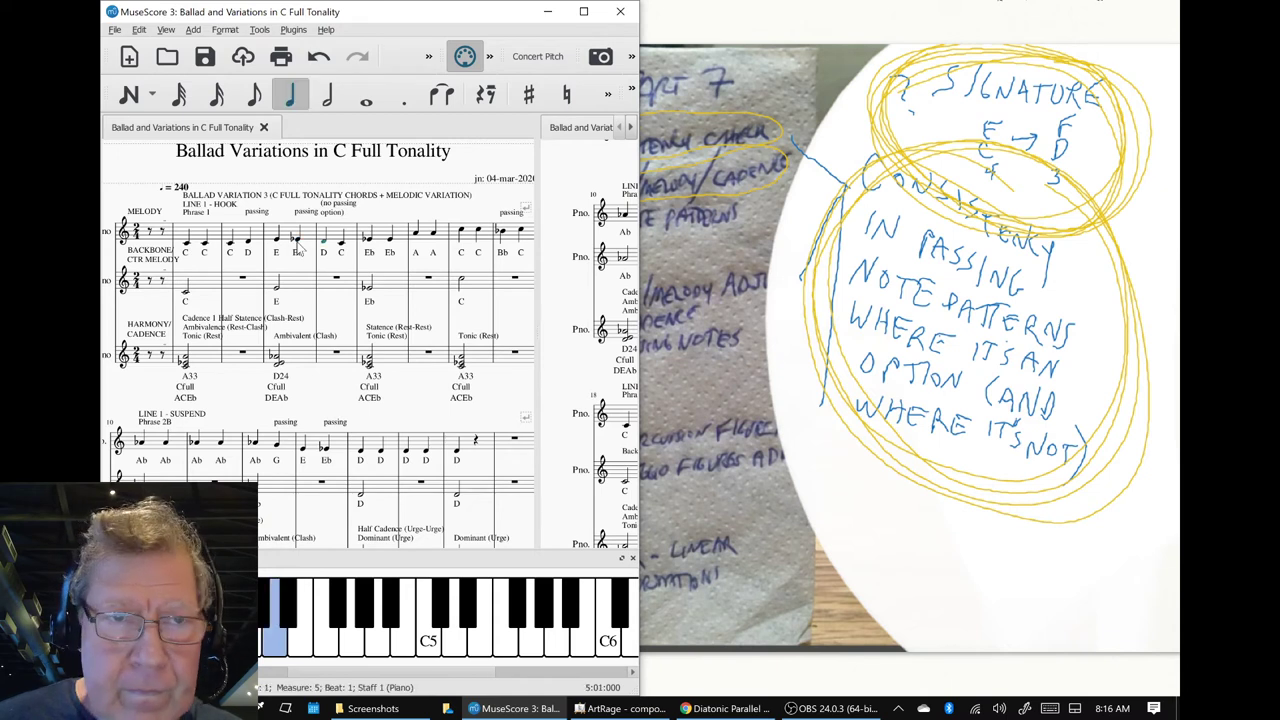
pyautogui.press('Right')
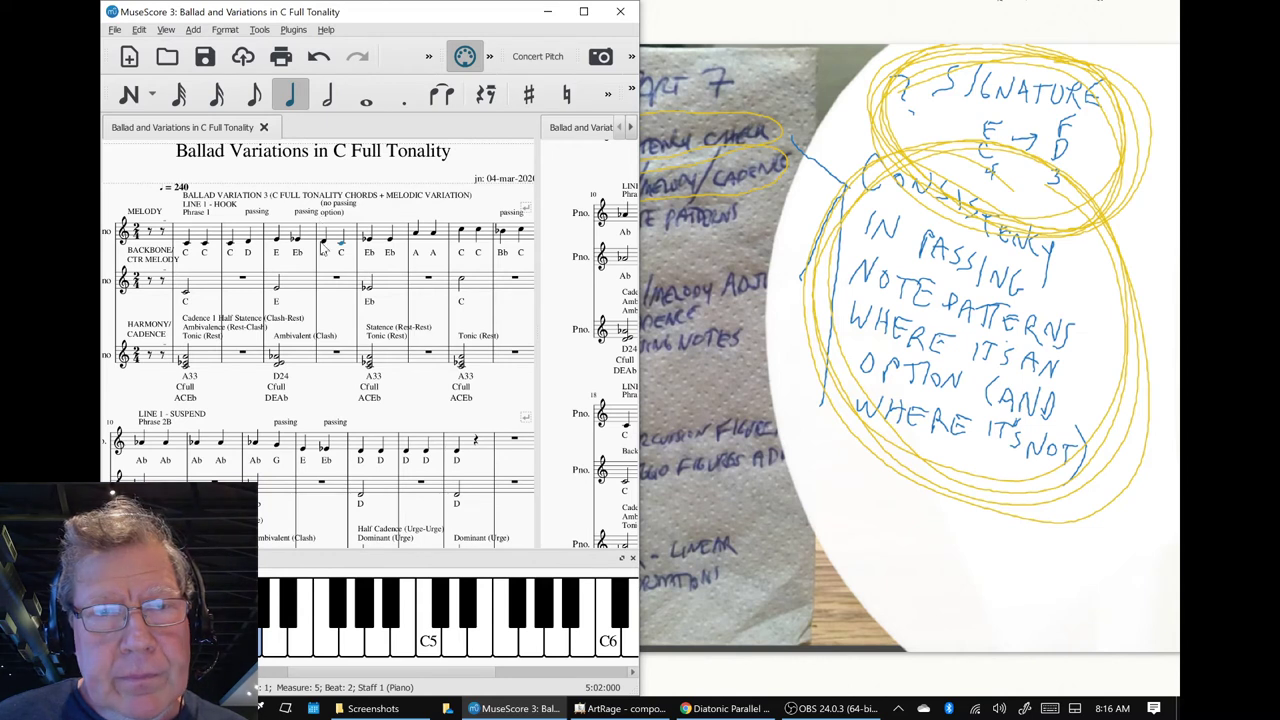
pyautogui.click(322, 243)
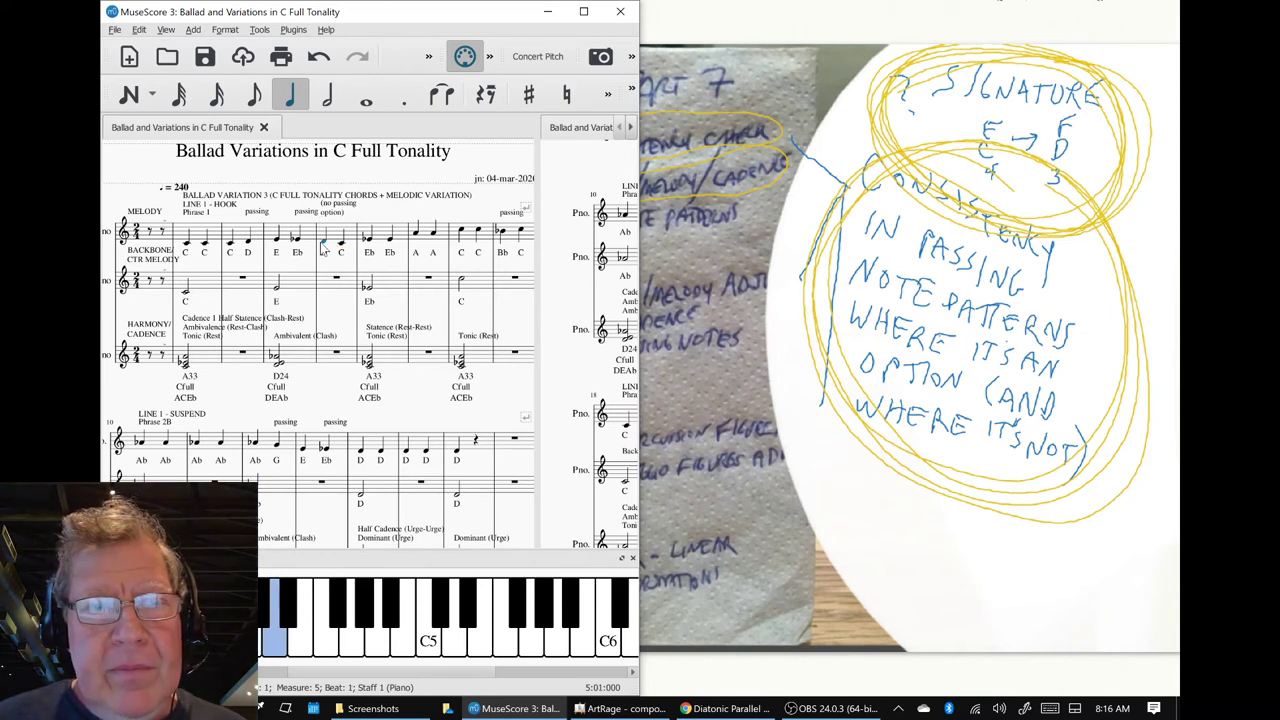
pyautogui.click(290, 352)
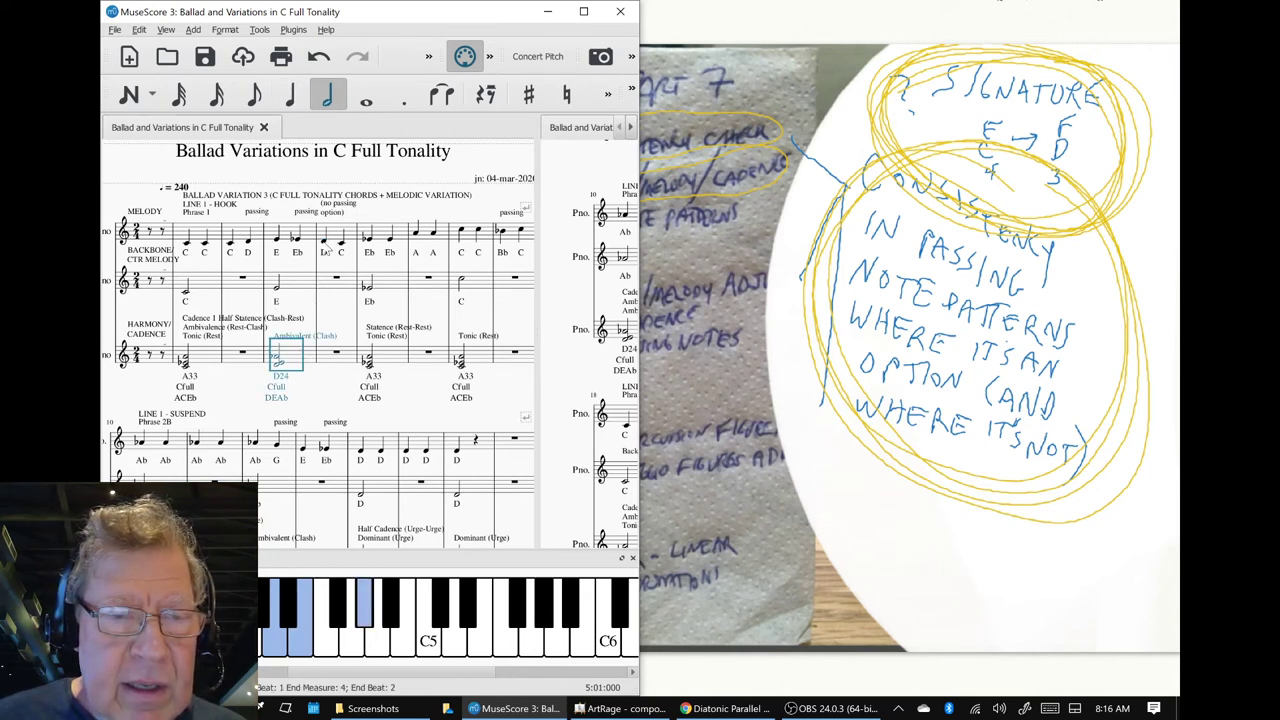
pyautogui.click(324, 241)
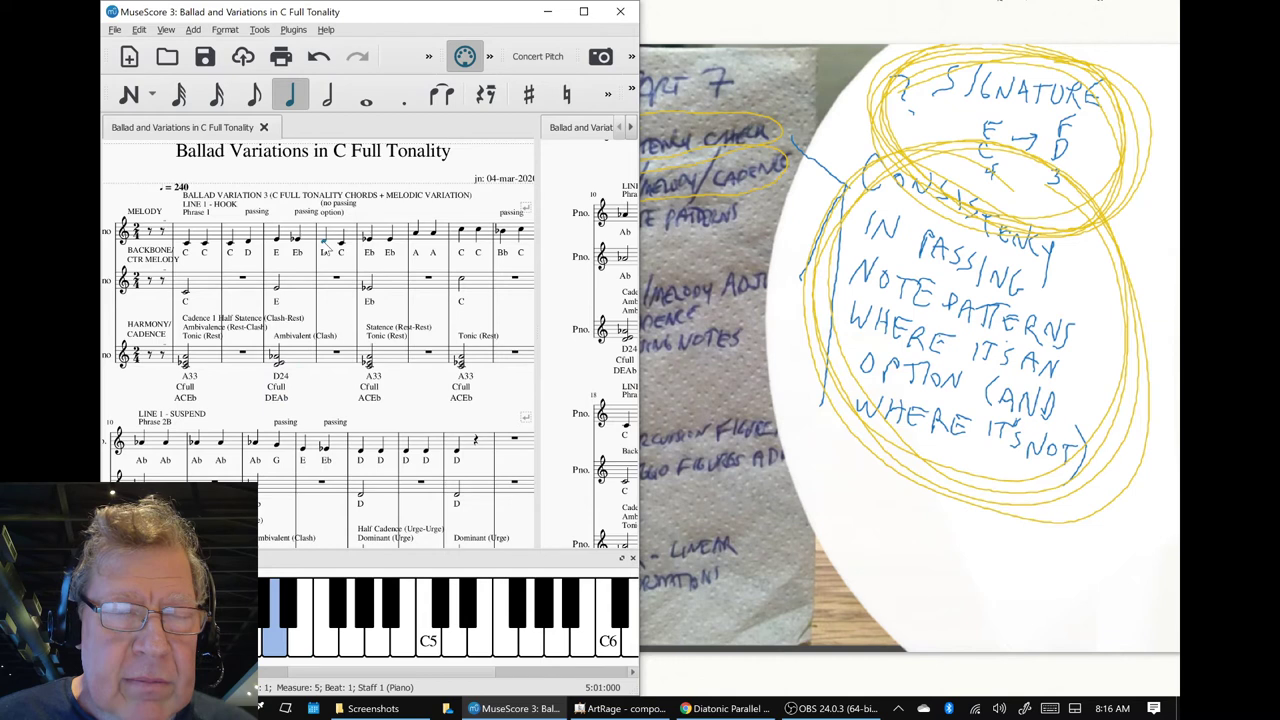
pyautogui.click(295, 240)
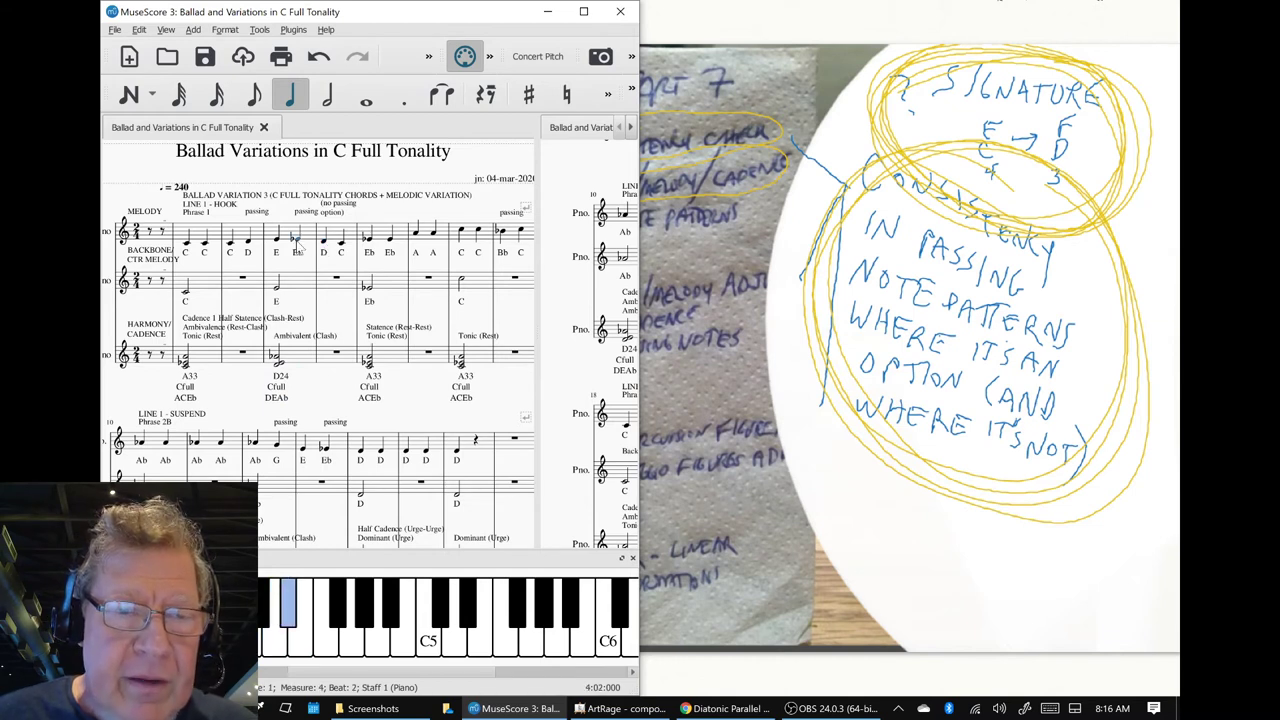
pyautogui.click(341, 242)
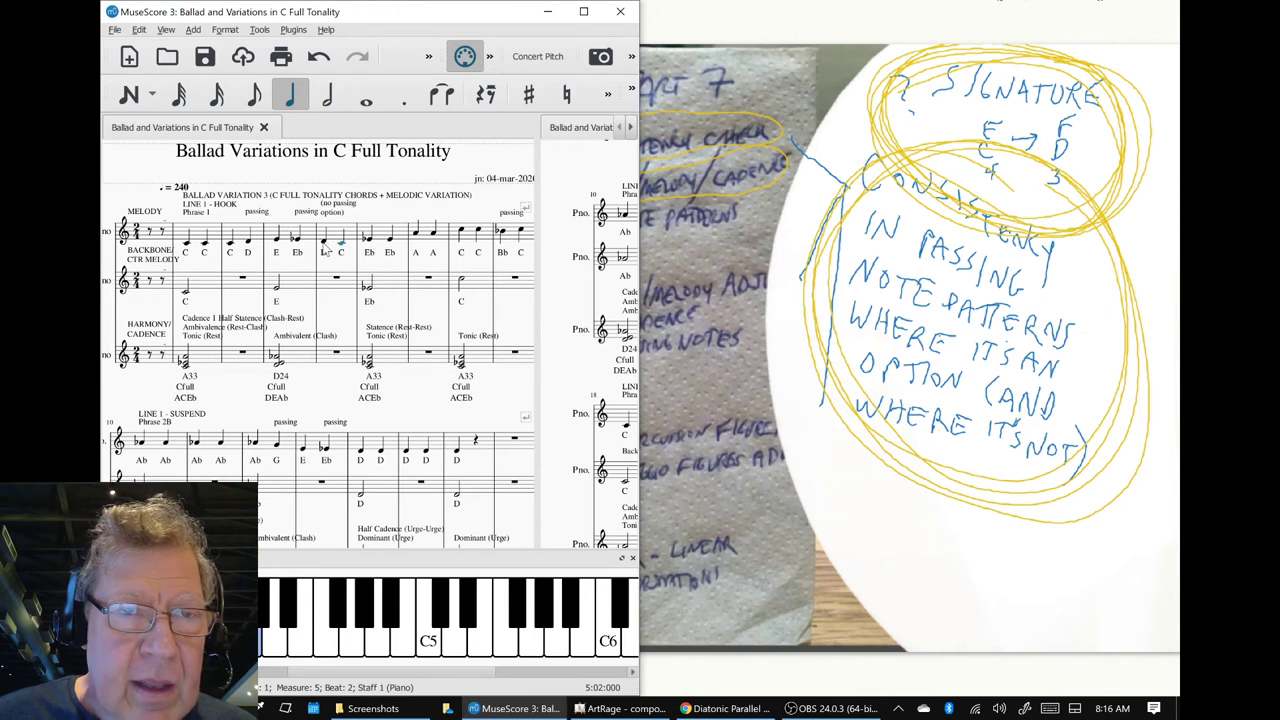
pyautogui.click(323, 241)
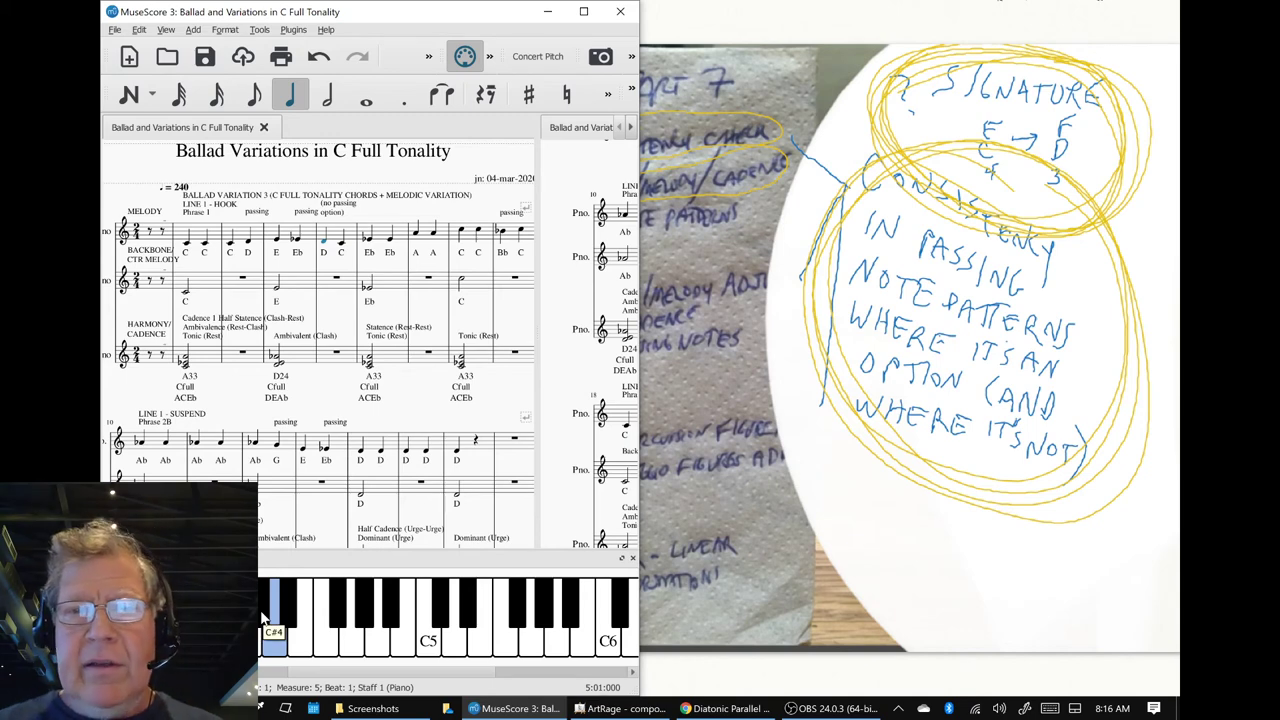
pyautogui.click(842, 520)
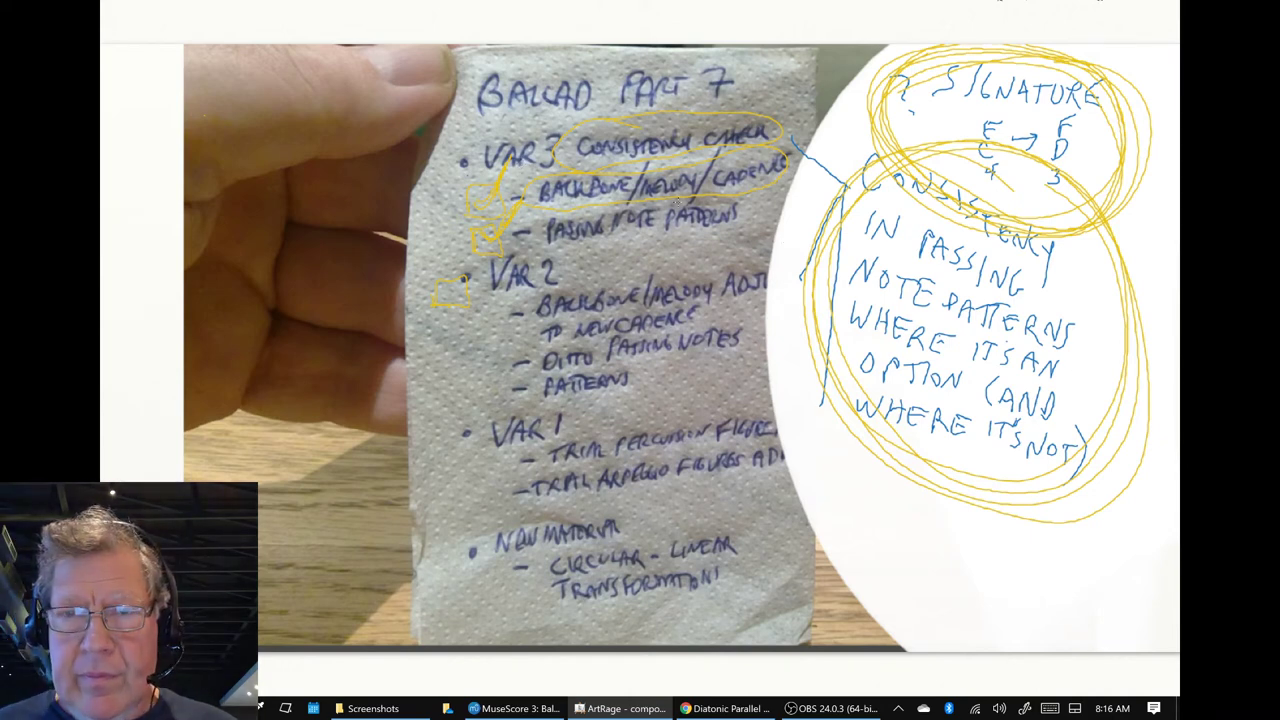
# - Draw a blue closing bracket on the BLUE layer right of the consistency note and save the drawing
pyautogui.press('Tab')
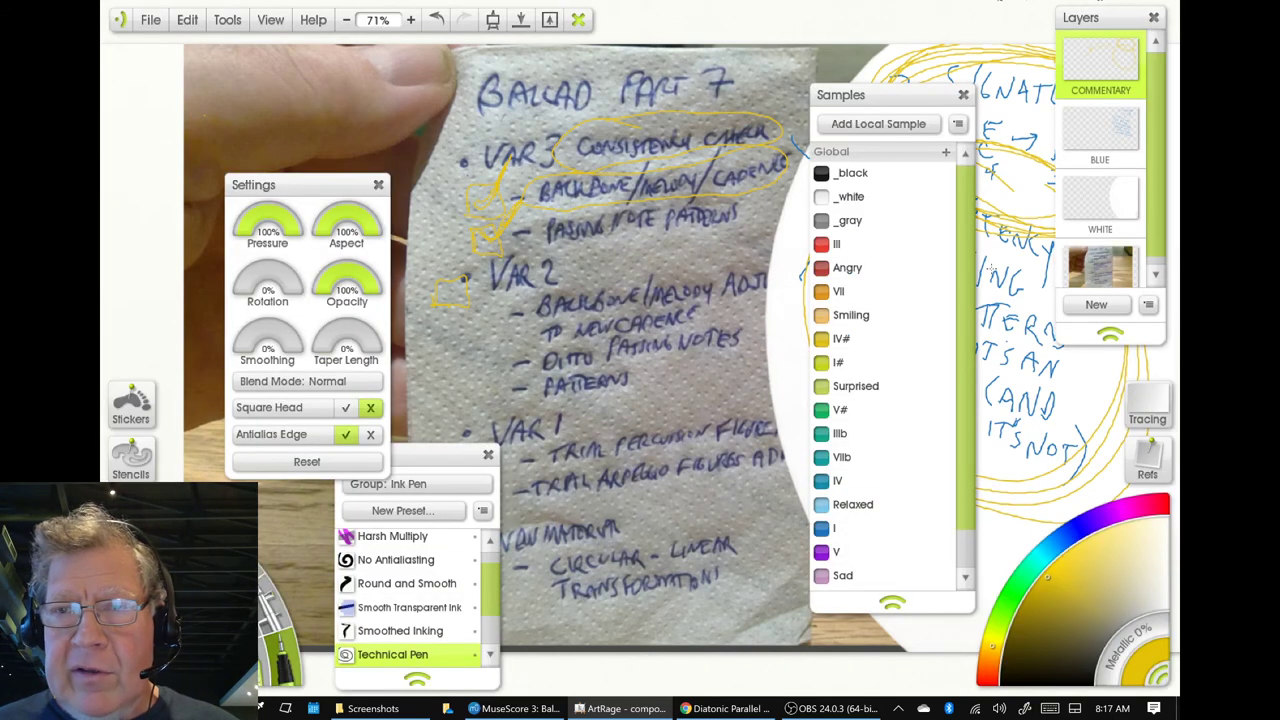
pyautogui.click(1100, 128)
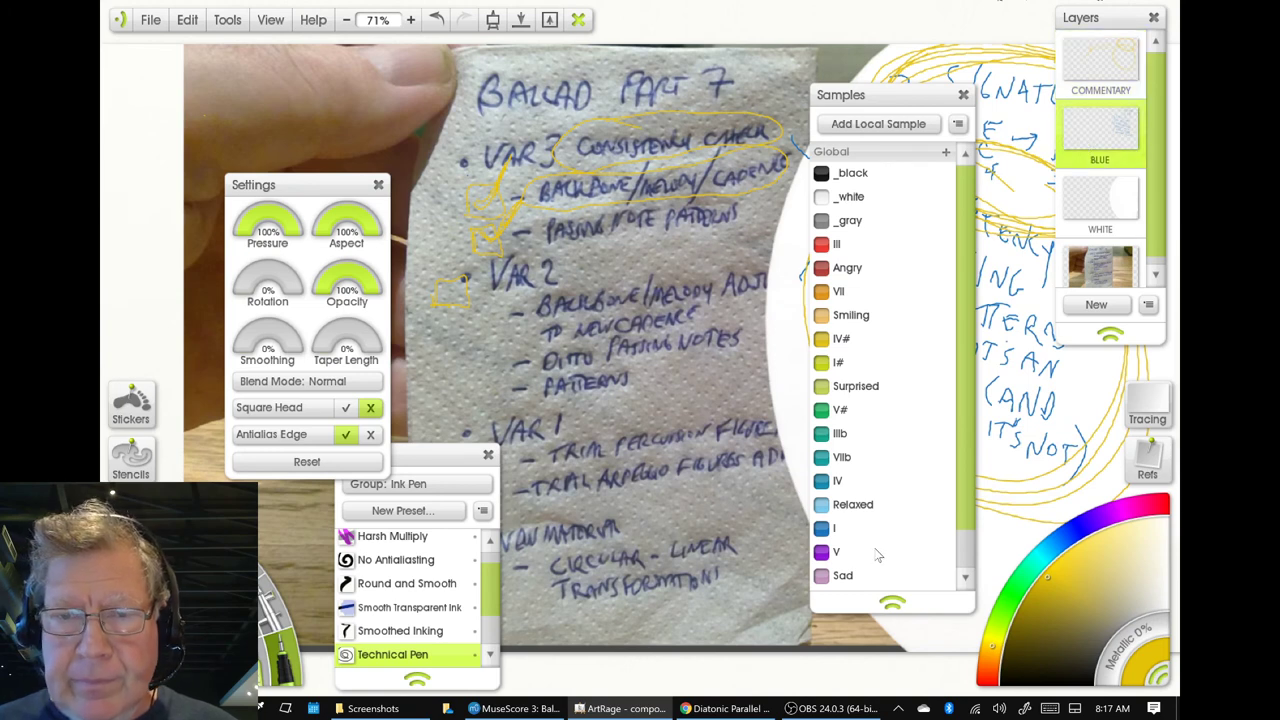
pyautogui.press('Tab')
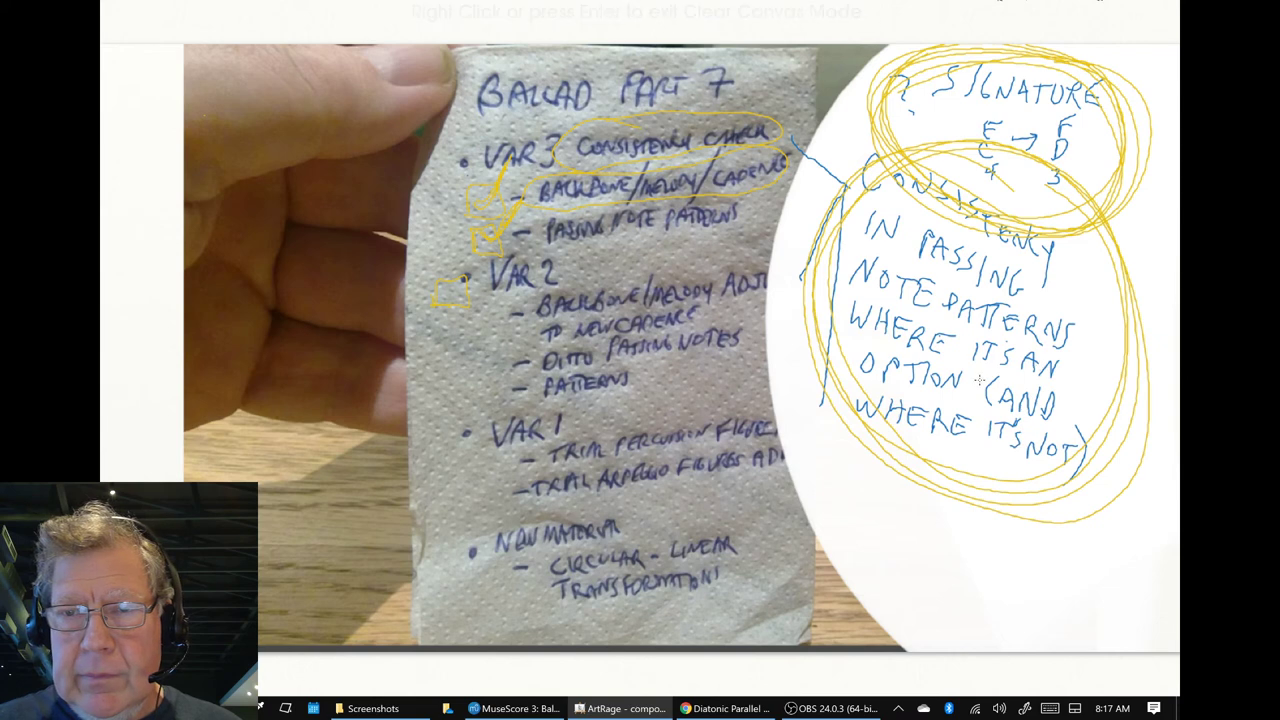
pyautogui.moveTo(1104, 432)
pyautogui.mouseDown()
pyautogui.moveTo(1120, 452)
pyautogui.moveTo(1104, 488)
pyautogui.mouseUp()
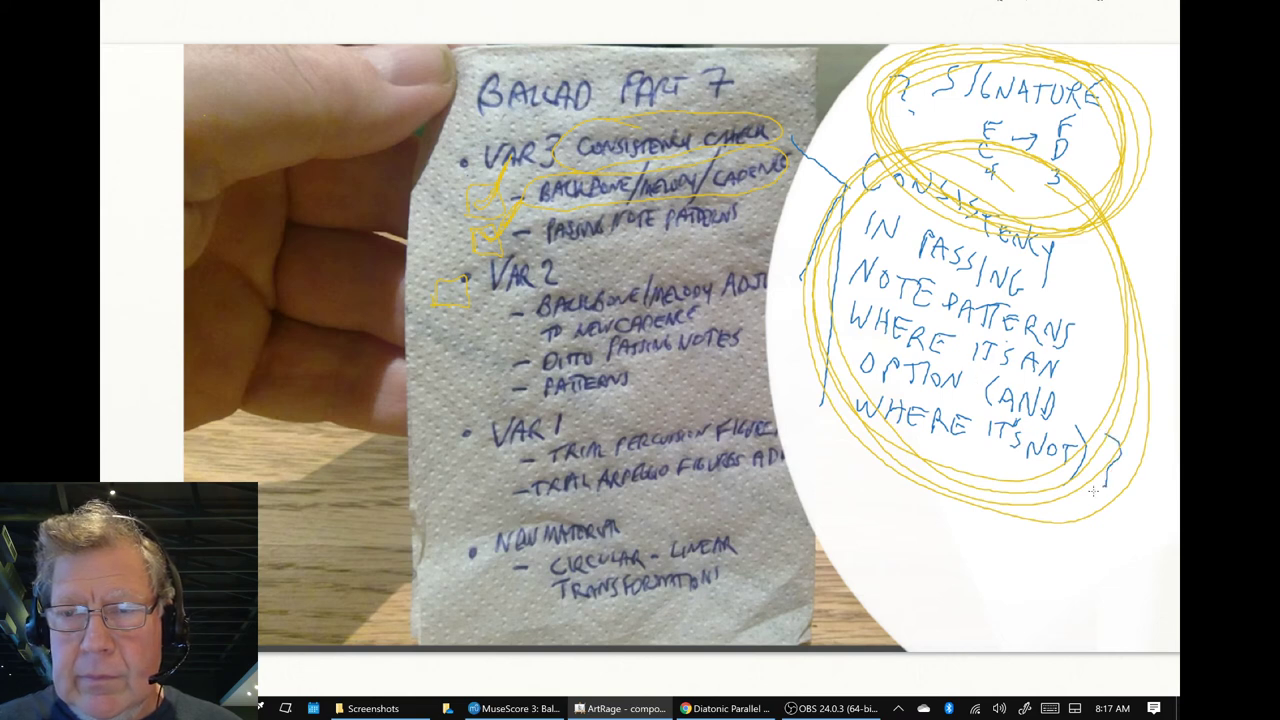
pyautogui.hotkey('ctrl', 's')
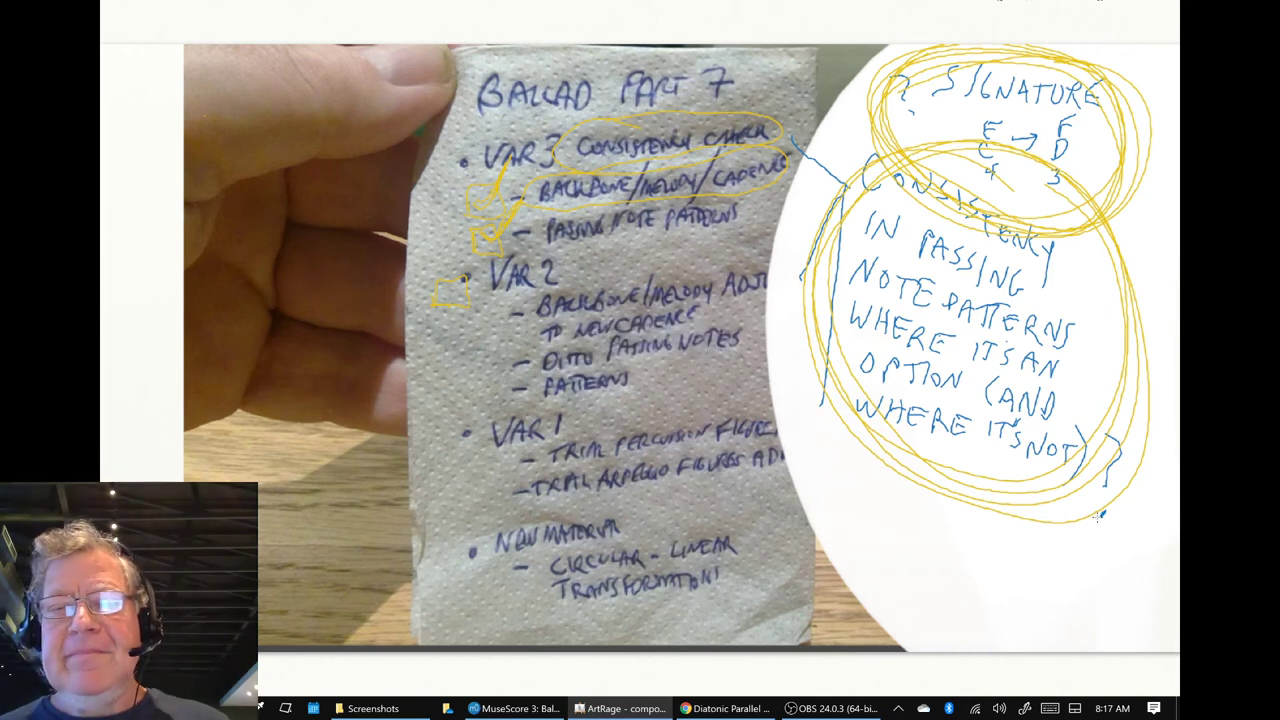
pyautogui.hotkey('alt', 'Tab')
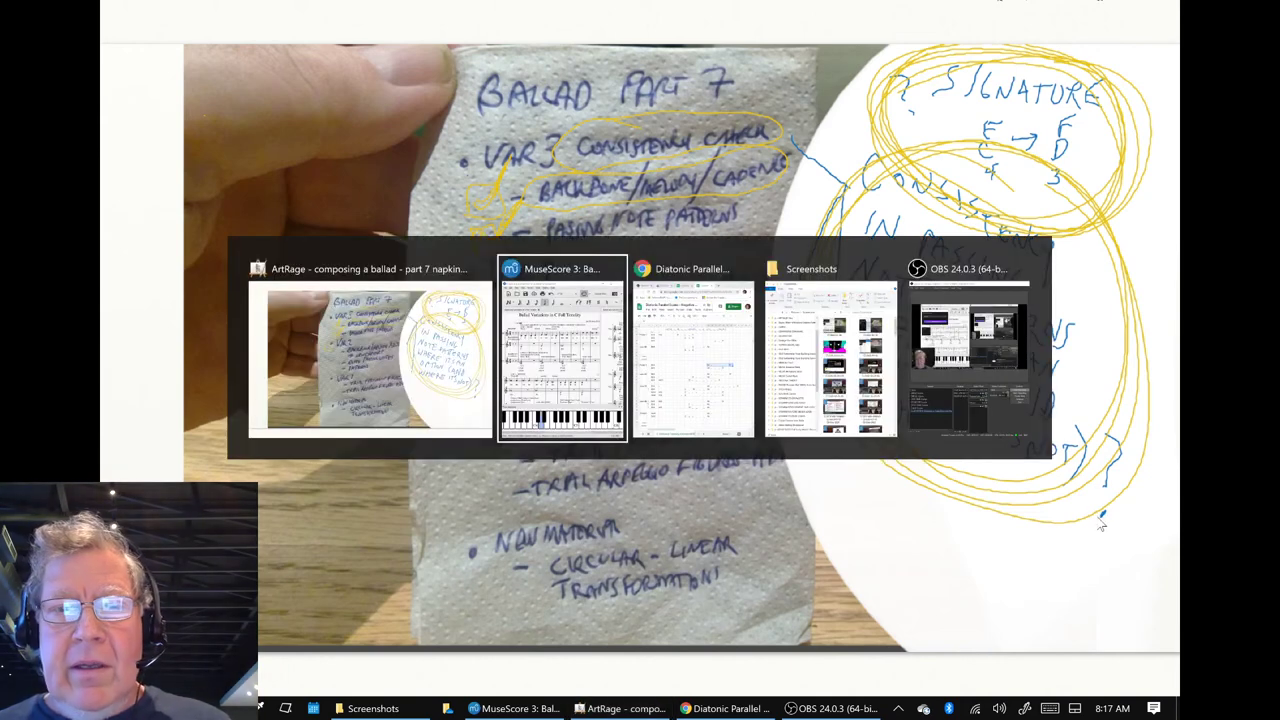
pyautogui.hotkey('alt', 'Tab')
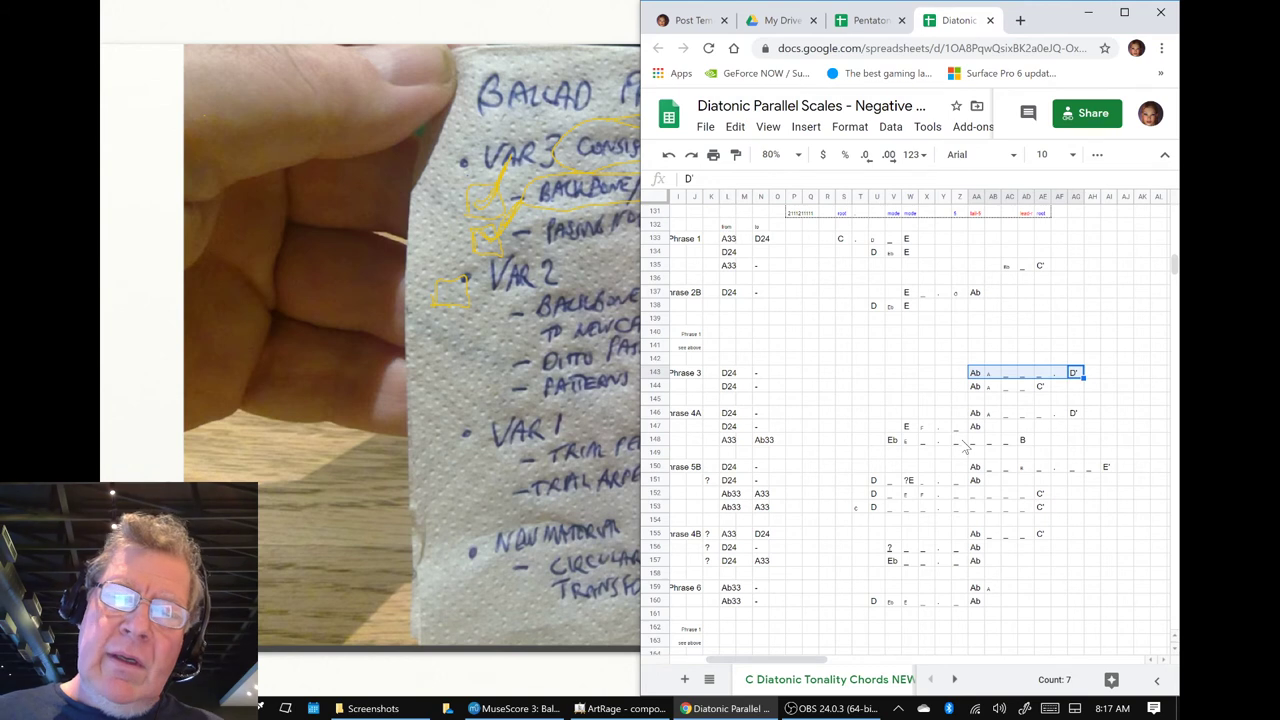
# - Review the Diatonic sheet's Passing Note Selections, then switch to the Pentatonic Parallel Scales spreadsheet
pyautogui.scroll(2, 940, 360)
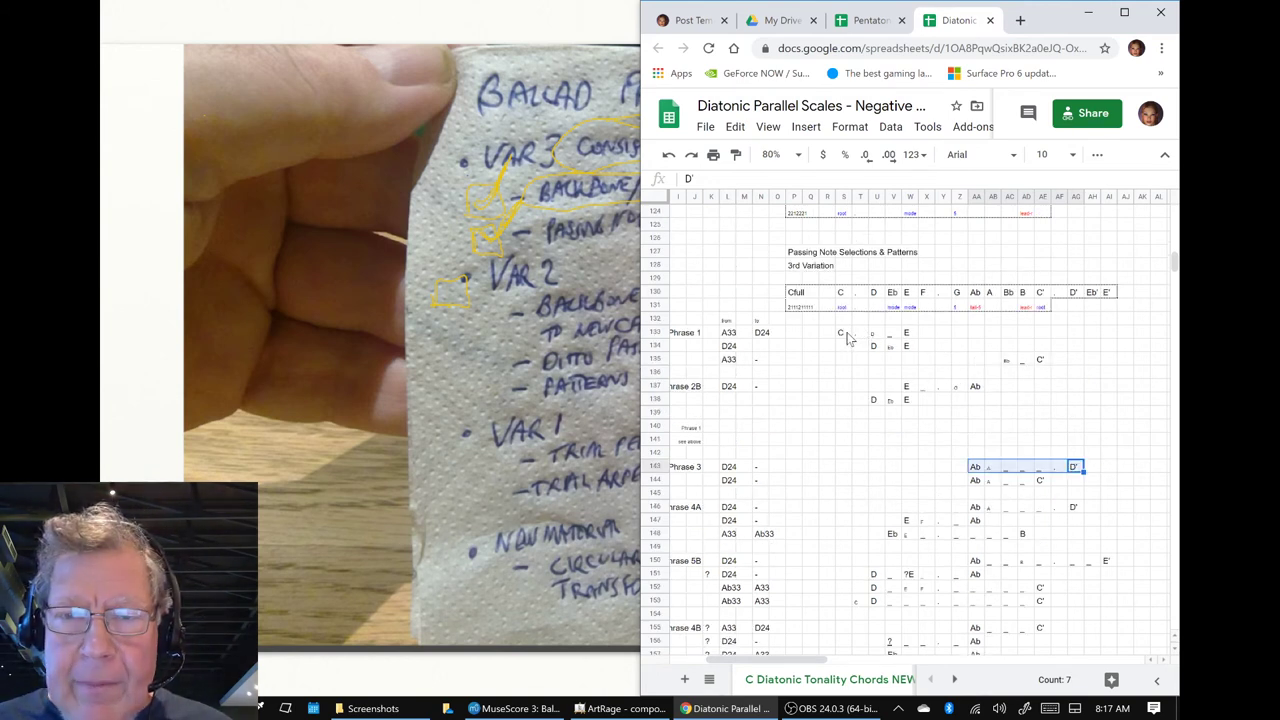
pyautogui.click(844, 364)
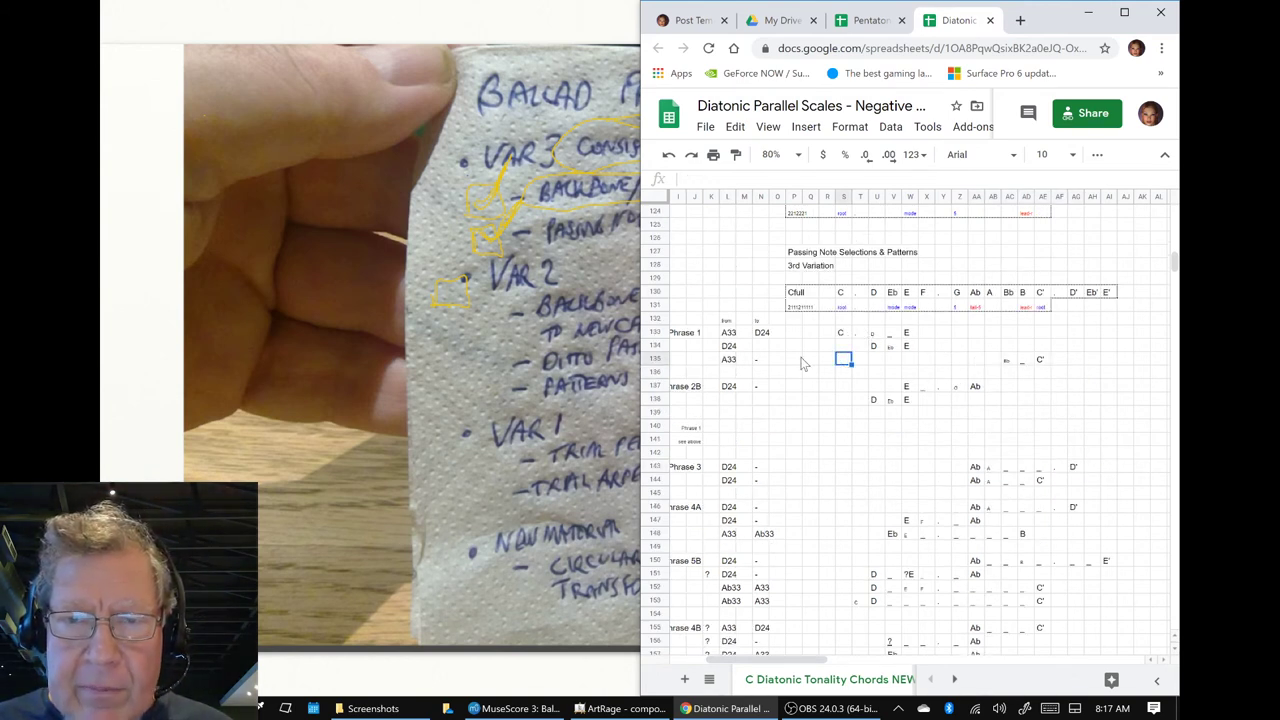
pyautogui.scroll(-2, 865, 440)
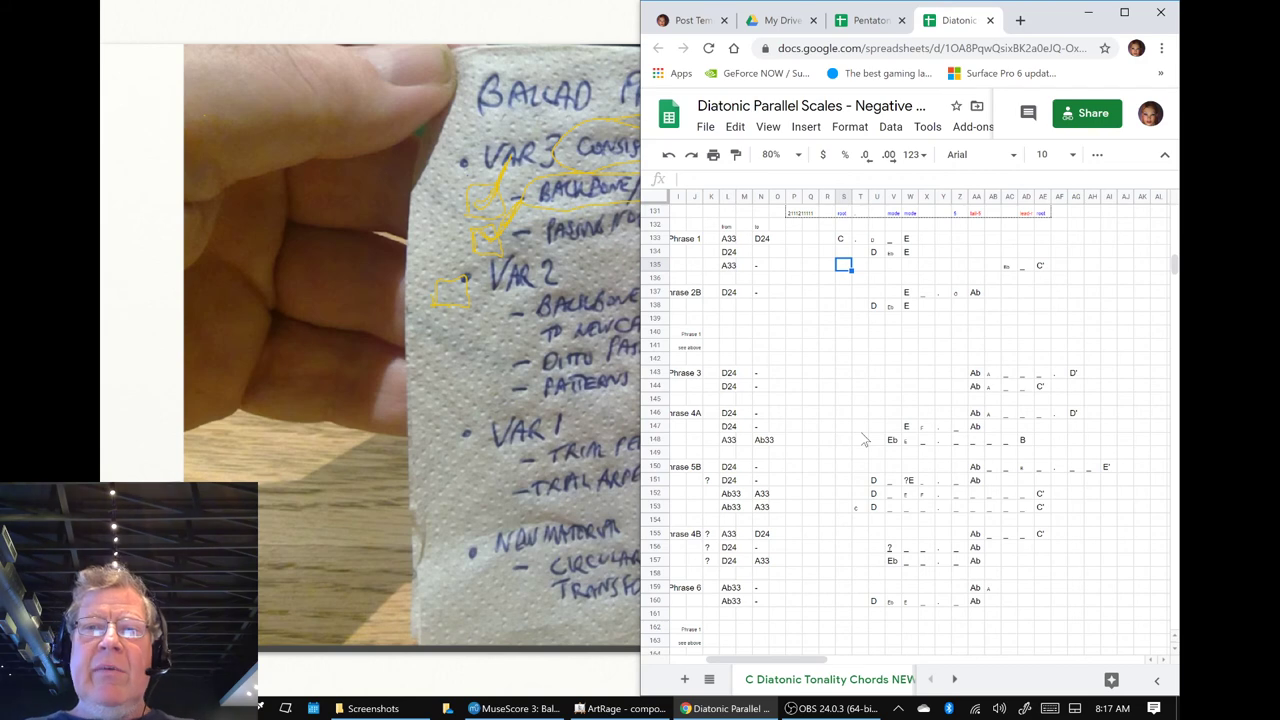
pyautogui.click(872, 22)
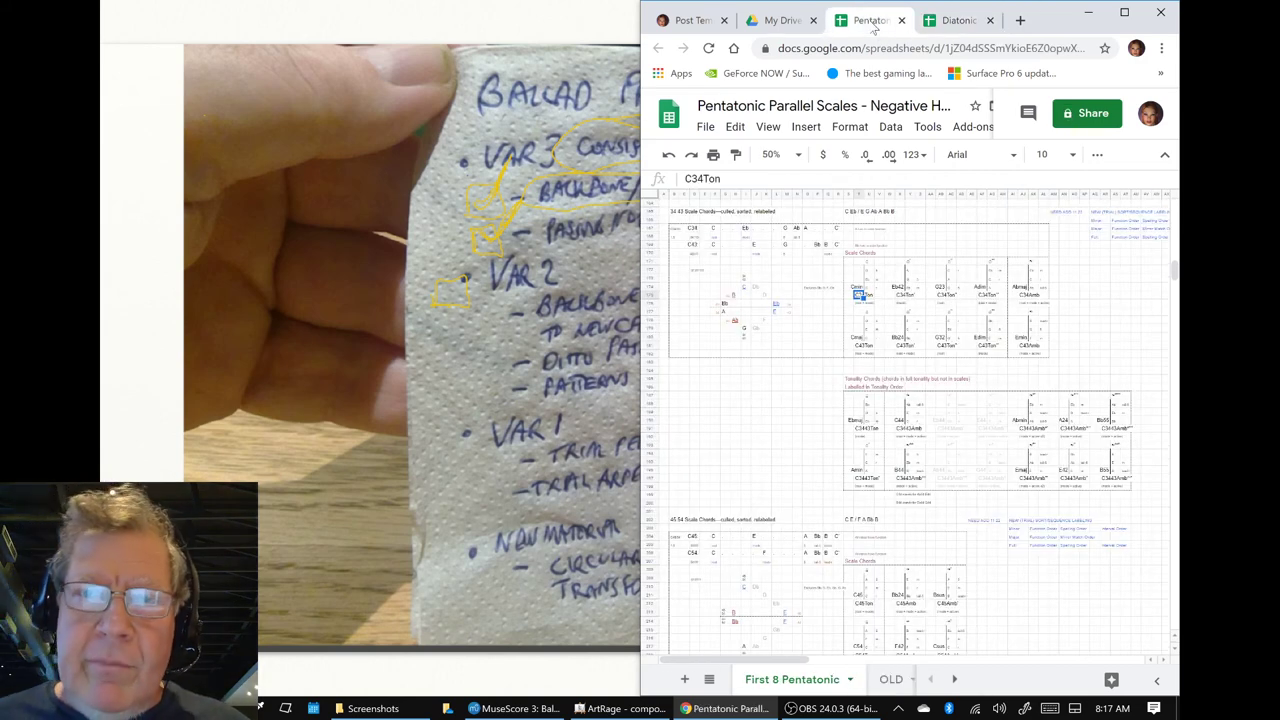
# - Select the scale note block from the C cell of the scale chords table, then bring OBS forward
pyautogui.click(779, 389)
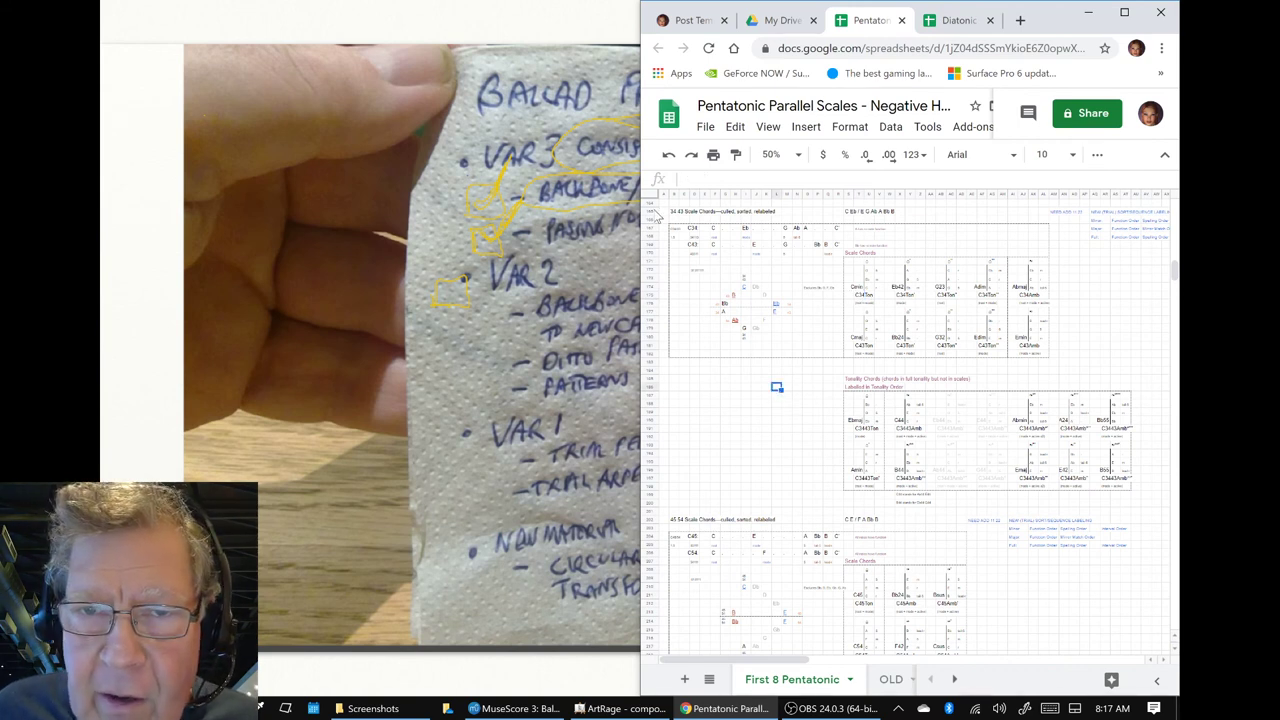
pyautogui.click(714, 230)
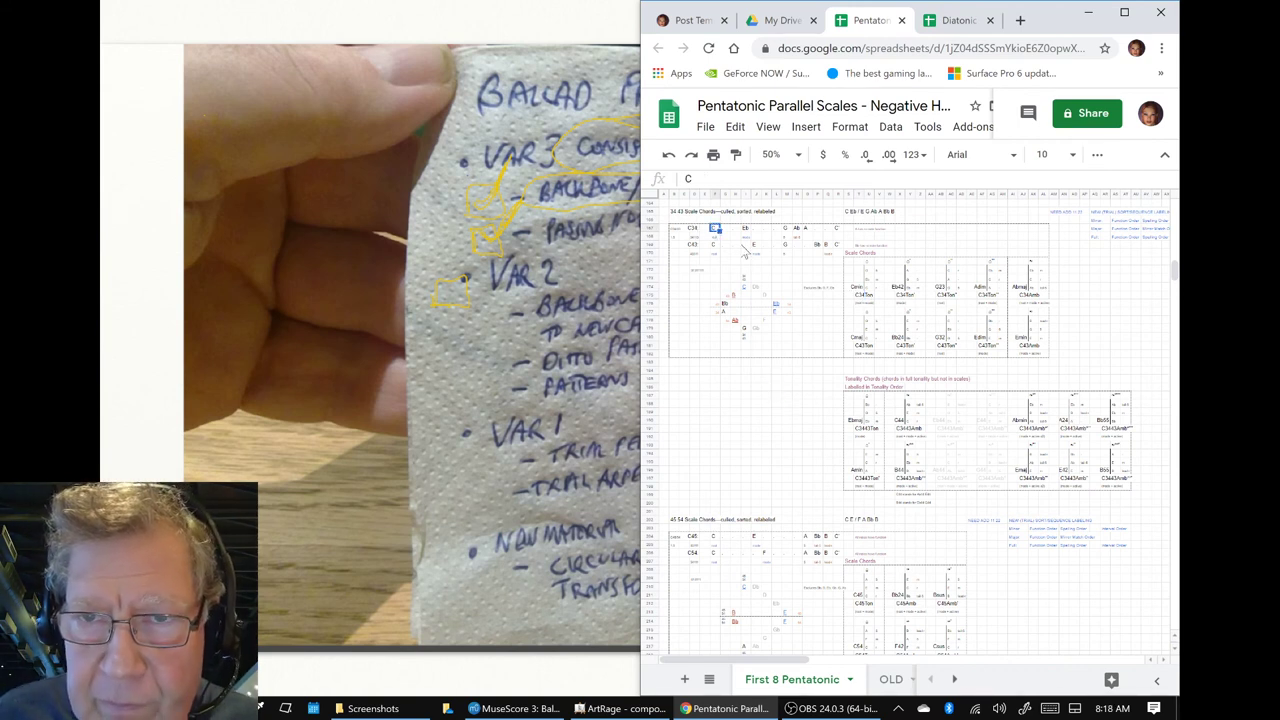
pyautogui.keyDown('shift'); pyautogui.click(843, 252); pyautogui.keyUp('shift')
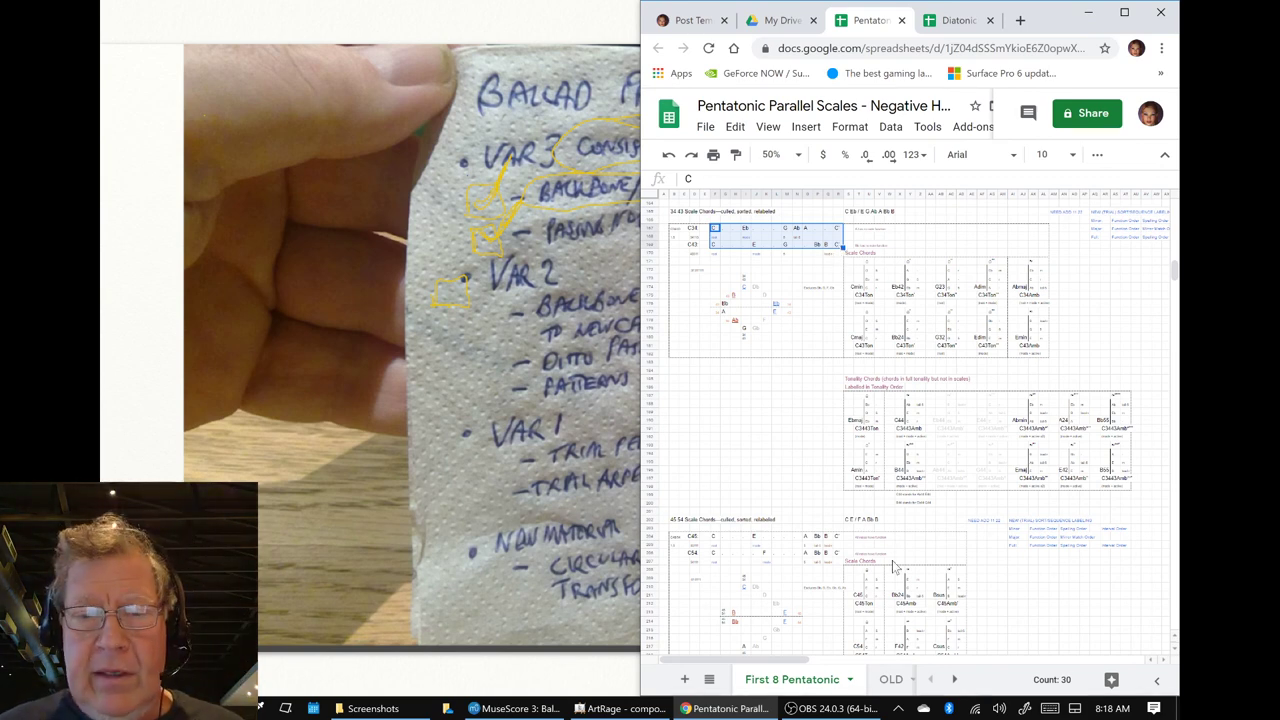
pyautogui.click(857, 708)
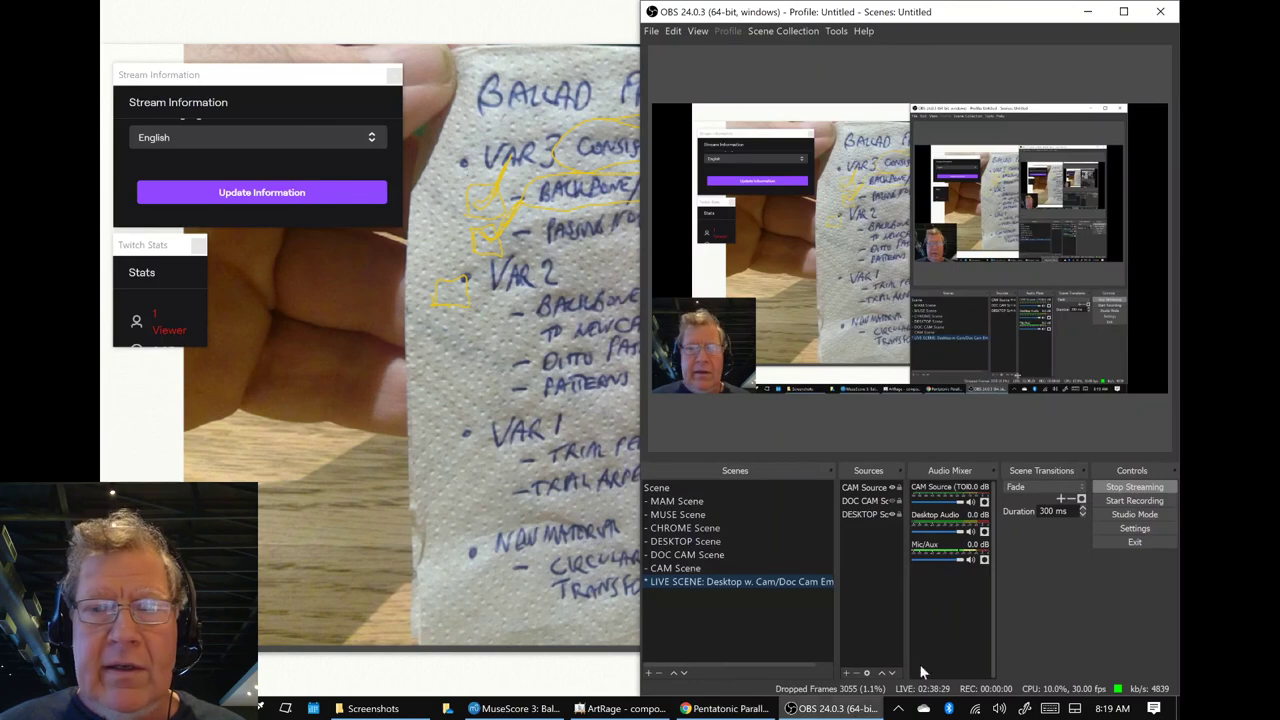